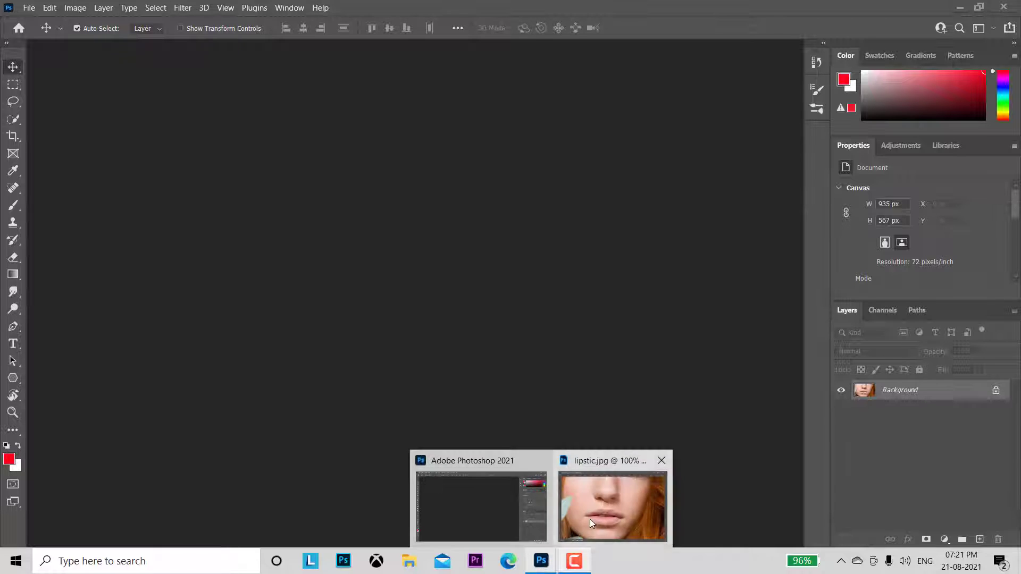
Bring the lipstic.jpg photo forward and dock it as a tab filling the workspace
{"action": "left_click", "coordinate": [589, 519]}
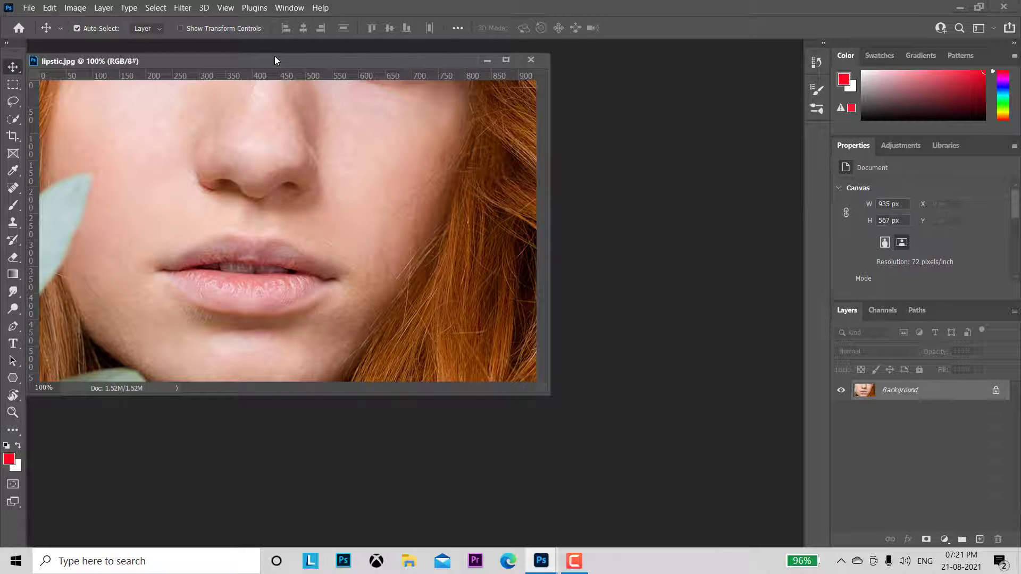
{"action": "left_click_drag", "start_coordinate": [275, 57], "coordinate": [293, 46]}
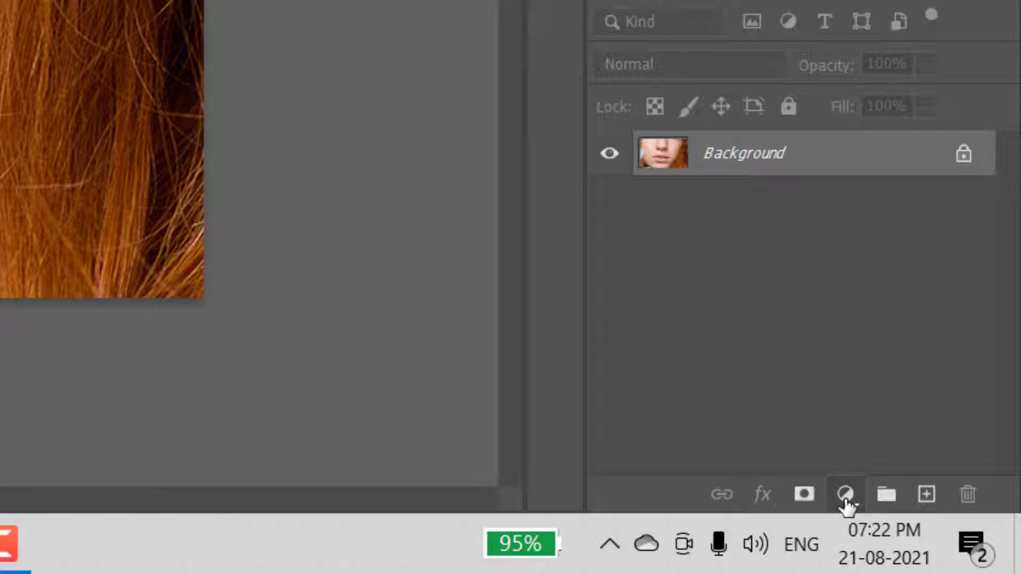
Add a Solid Color fill layer in red, H 0, S 85, B 80 (cc1f1f)
{"action": "left_click", "coordinate": [944, 539]}
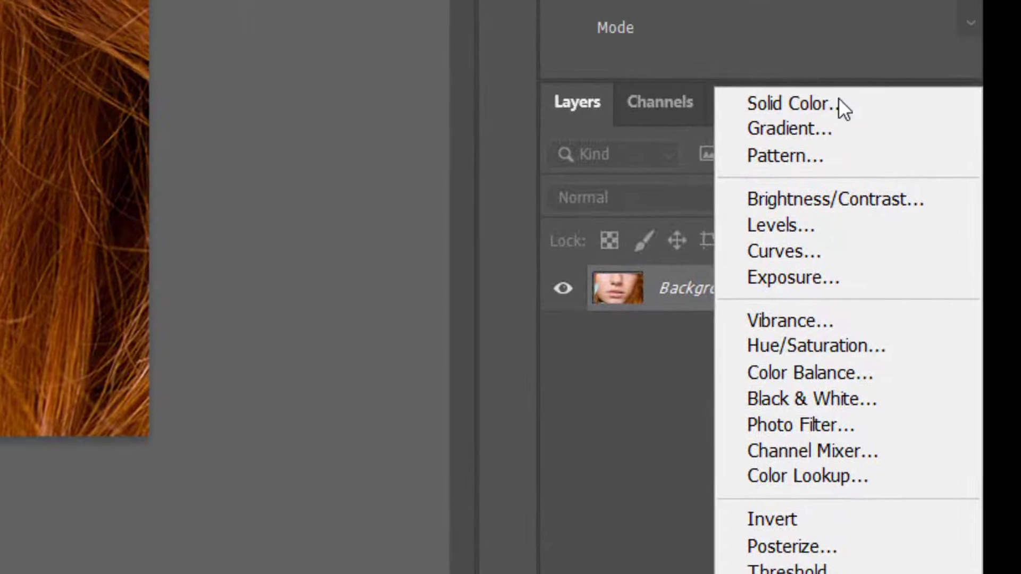
{"action": "left_click", "coordinate": [833, 104]}
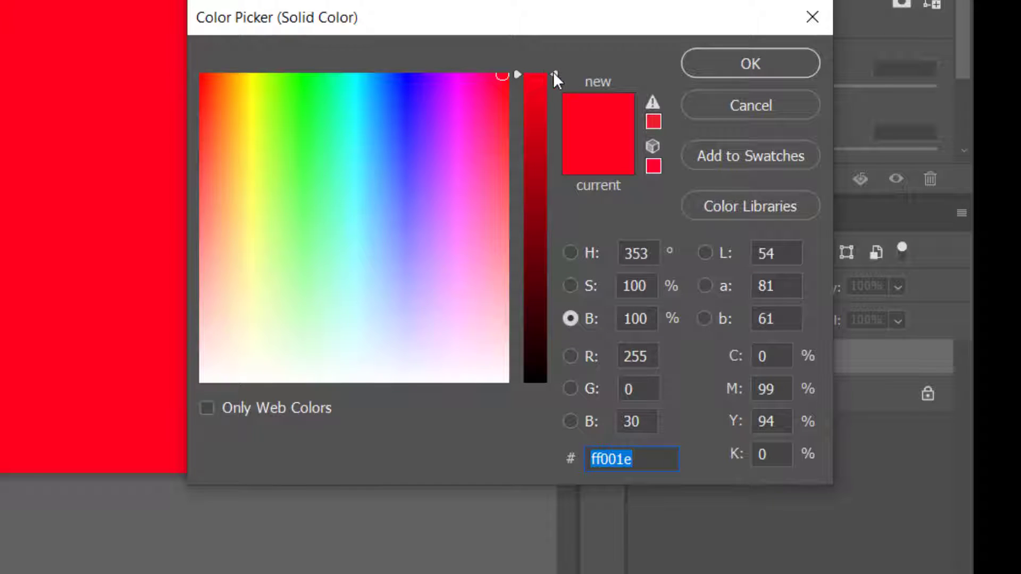
{"action": "left_click_drag", "start_coordinate": [552, 75], "coordinate": [553, 132]}
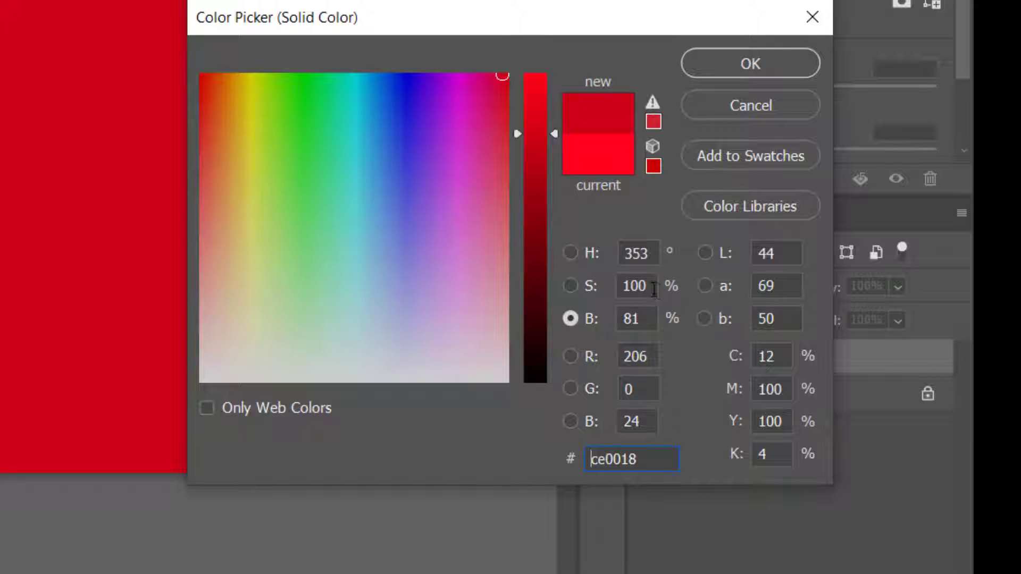
{"action": "left_click", "coordinate": [573, 286]}
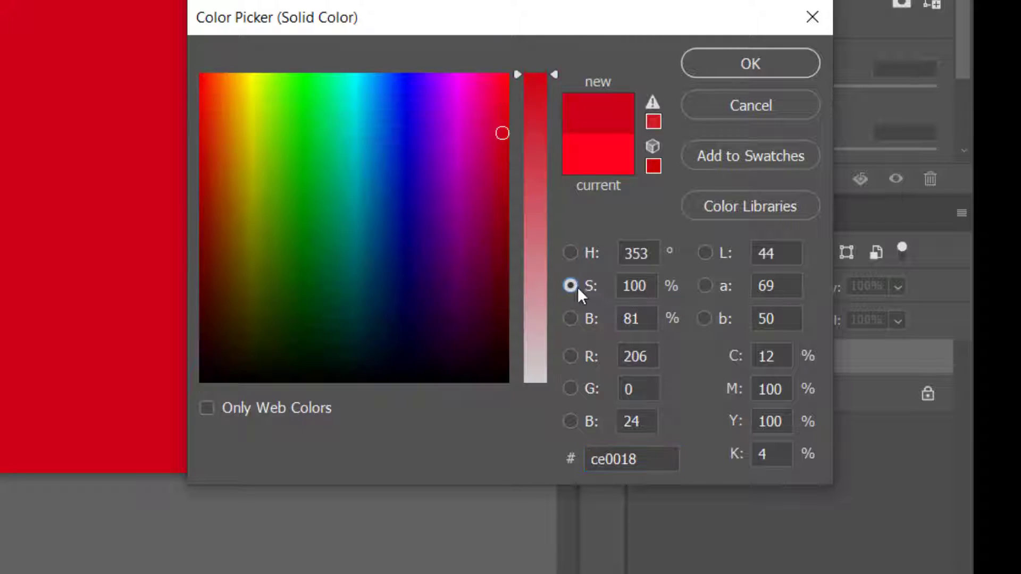
{"action": "left_click", "coordinate": [652, 287]}
{"action": "type", "text": "85"}
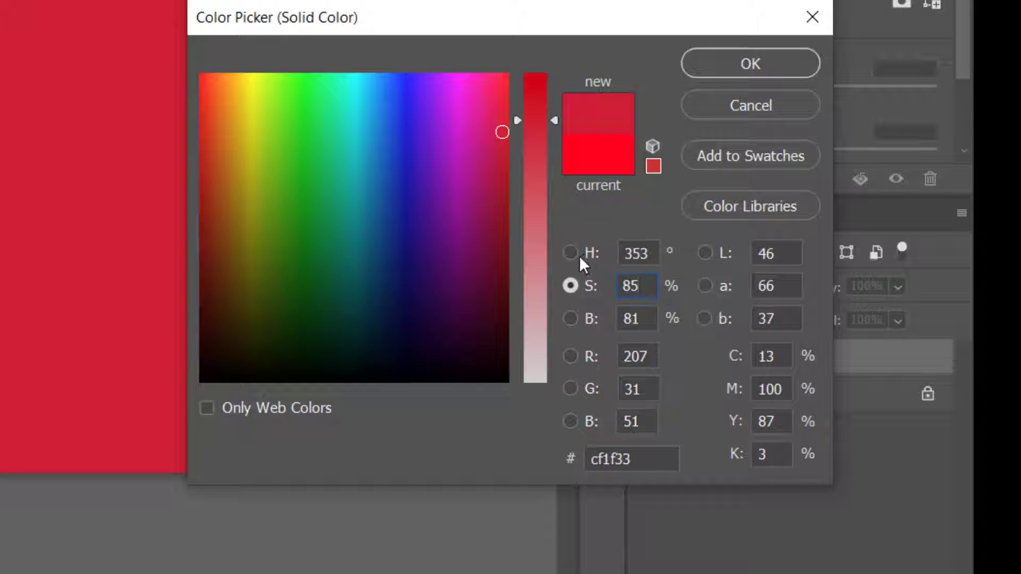
{"action": "left_click", "coordinate": [577, 253]}
{"action": "left_click_drag", "start_coordinate": [551, 79], "coordinate": [560, 7]}
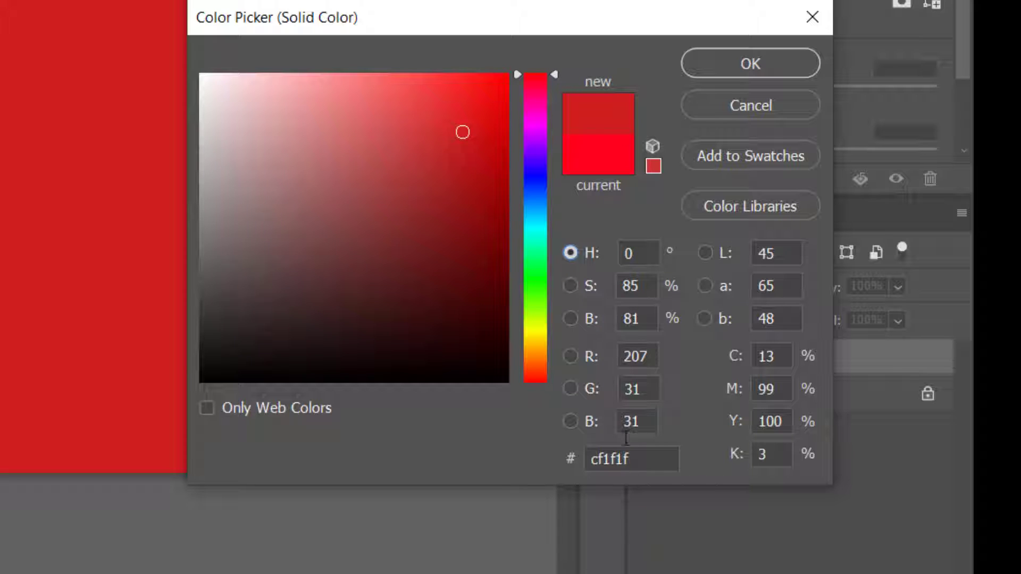
{"action": "left_click", "coordinate": [570, 319]}
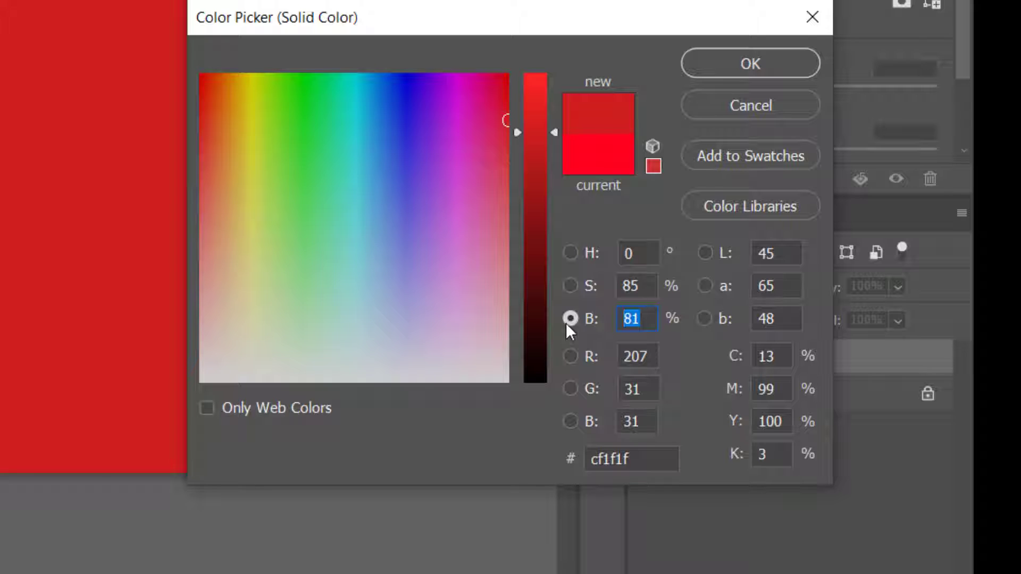
{"action": "type", "text": "80"}
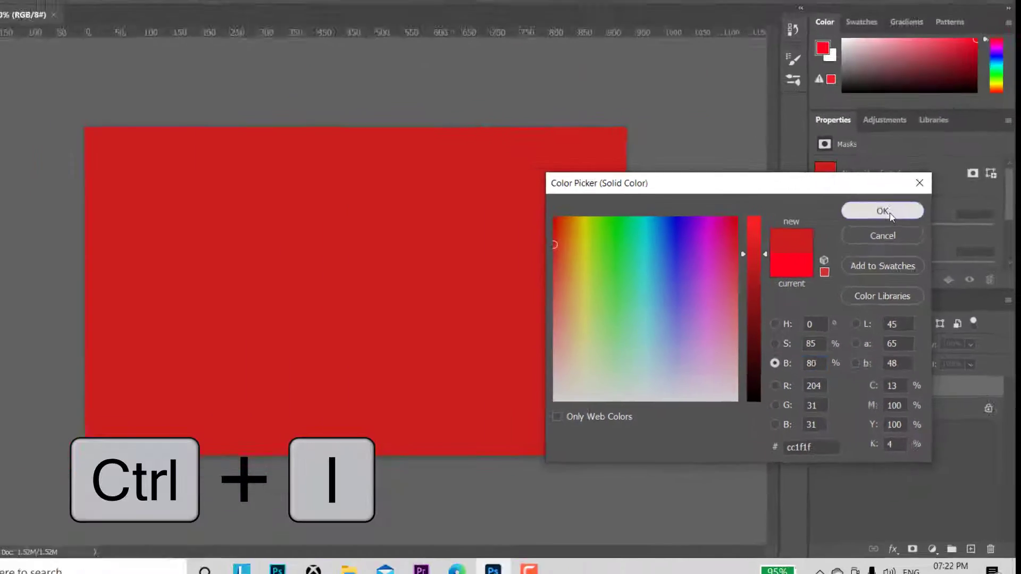
{"action": "left_click", "coordinate": [882, 212]}
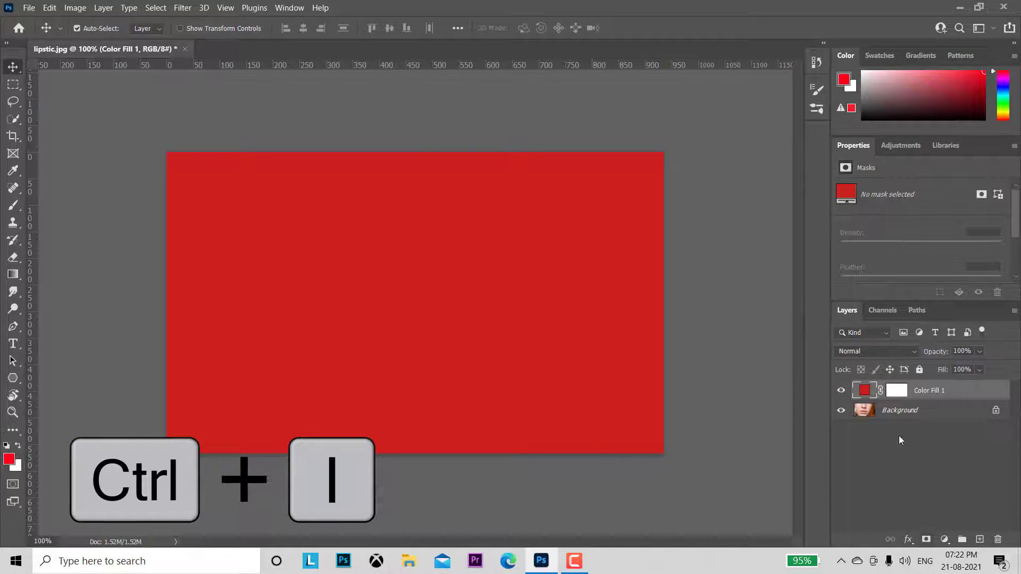
Invert the fill layer's mask to black and set up a 0% hardness brush
{"action": "left_click", "coordinate": [897, 393]}
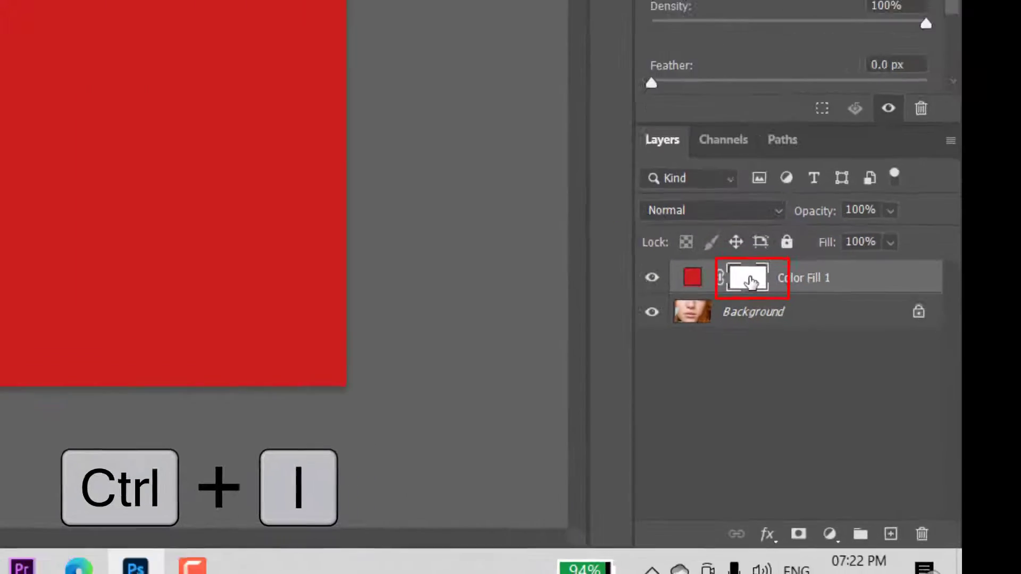
{"action": "key", "text": "ctrl+i"}
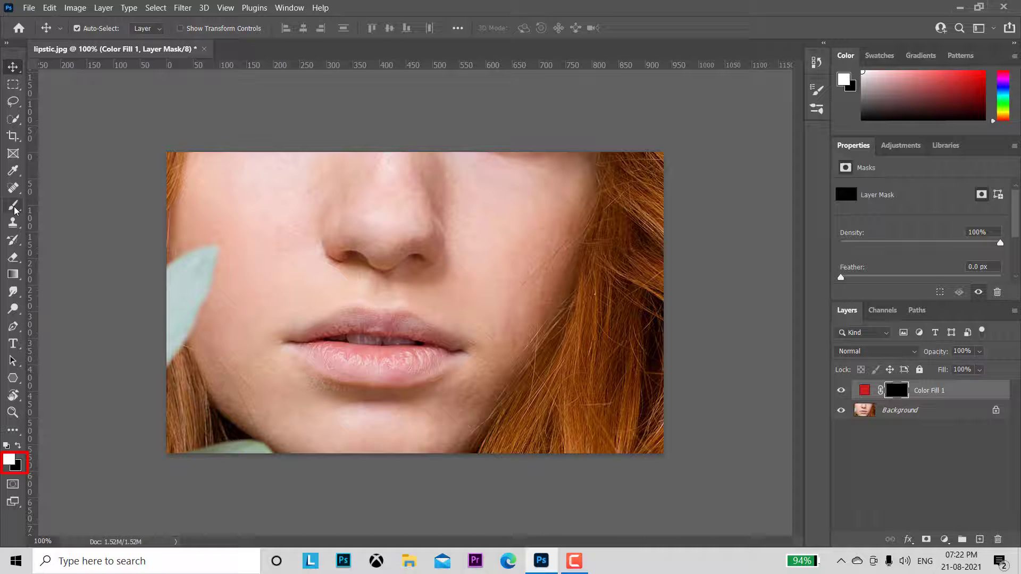
{"action": "left_click", "coordinate": [14, 207]}
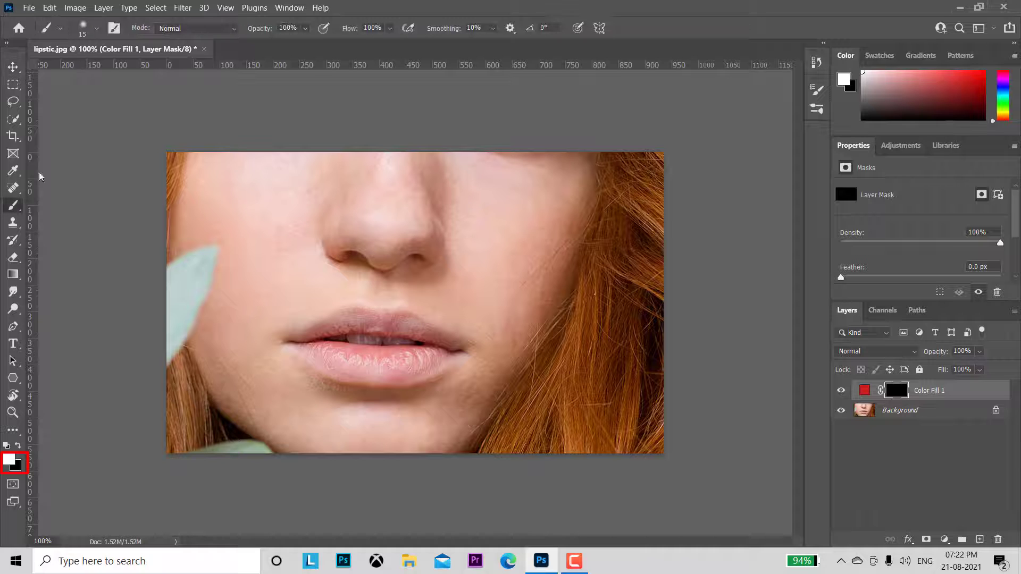
{"action": "left_click", "coordinate": [95, 30]}
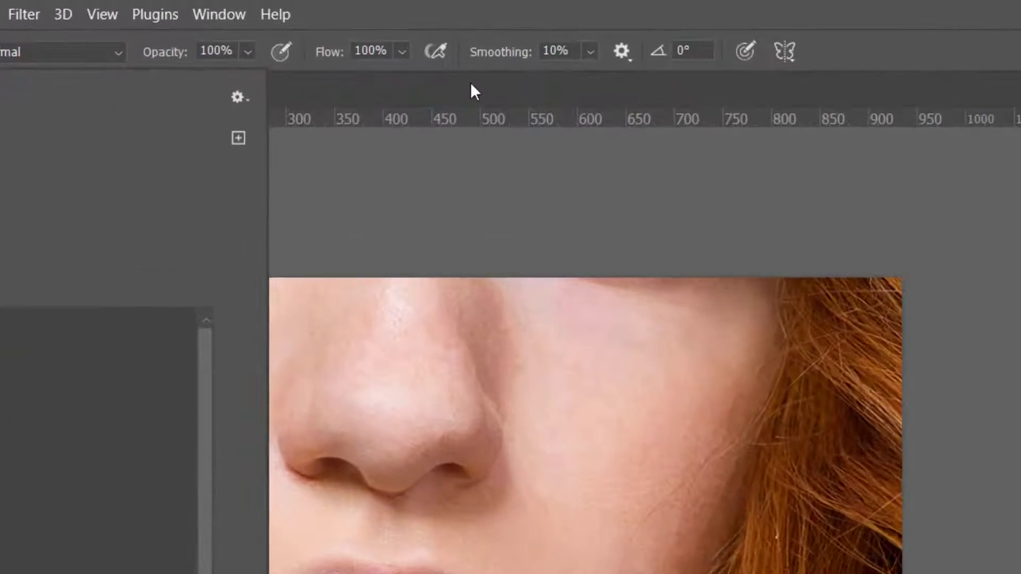
{"action": "left_click", "coordinate": [334, 368]}
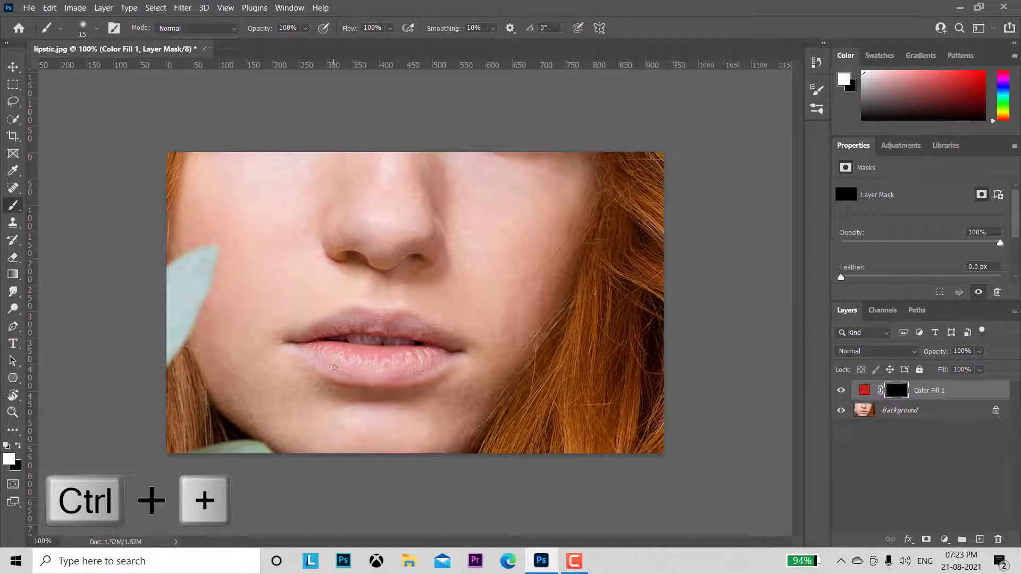
Zoom to 200% on the lips and enlarge the brush
{"action": "key", "text": "ctrl+plus"}
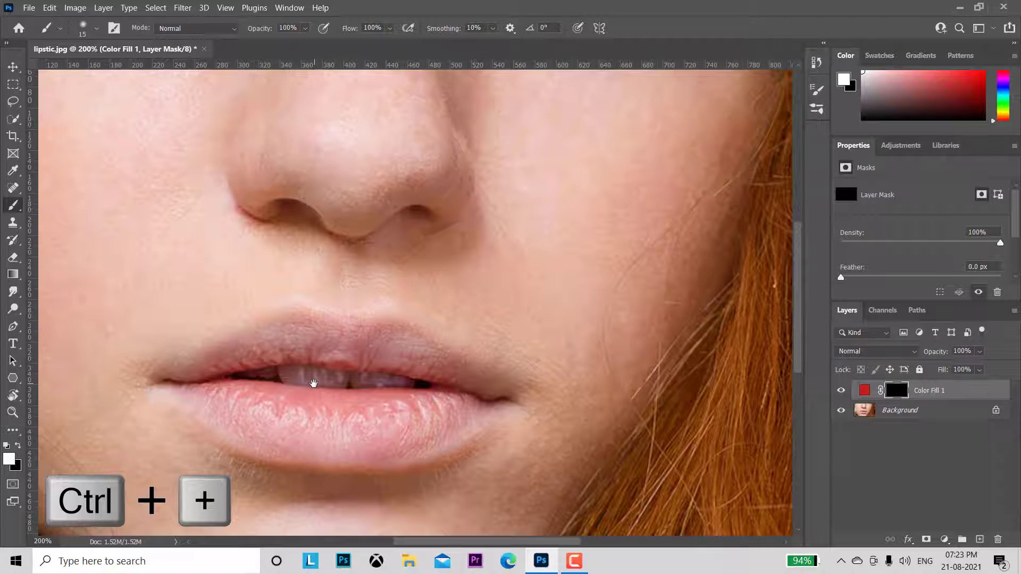
{"action": "left_click_drag", "start_coordinate": [313, 383], "coordinate": [393, 343]}
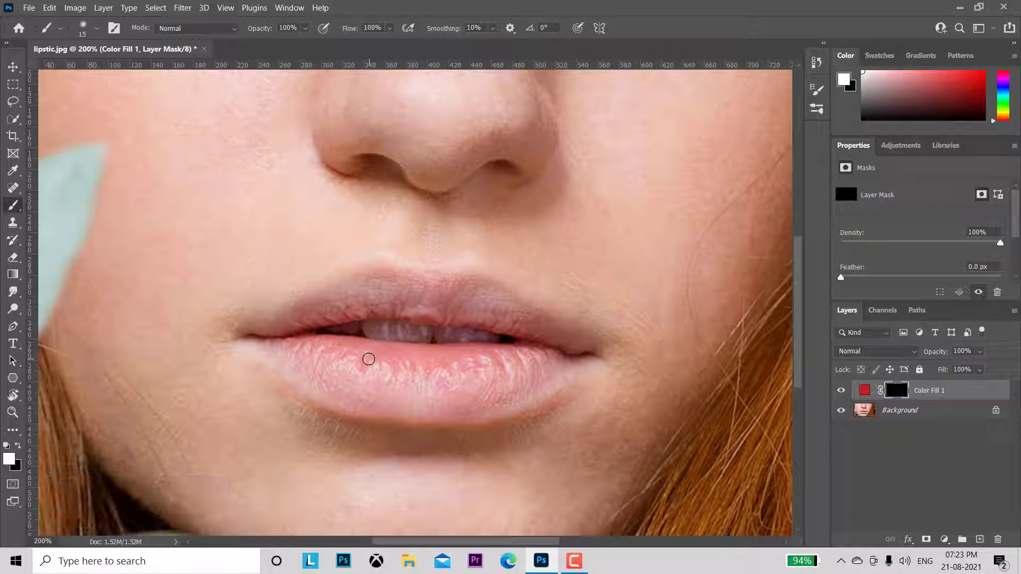
{"action": "key", "text": "bracketright"}
{"action": "key", "text": "bracketright"}
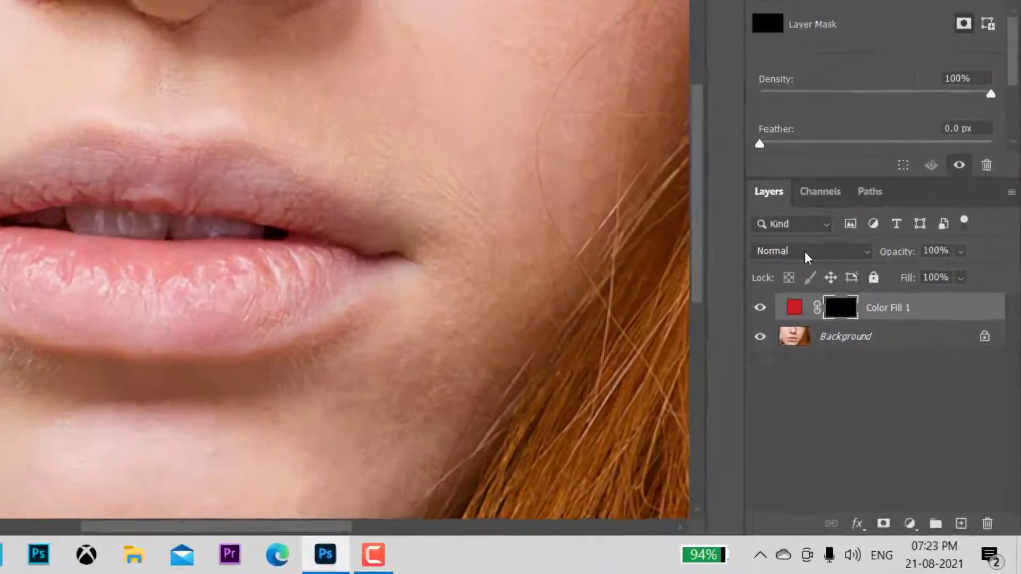
Set the fill layer to Multiply, undo a test dab, and set brush flow to 24%
{"action": "left_click", "coordinate": [872, 352]}
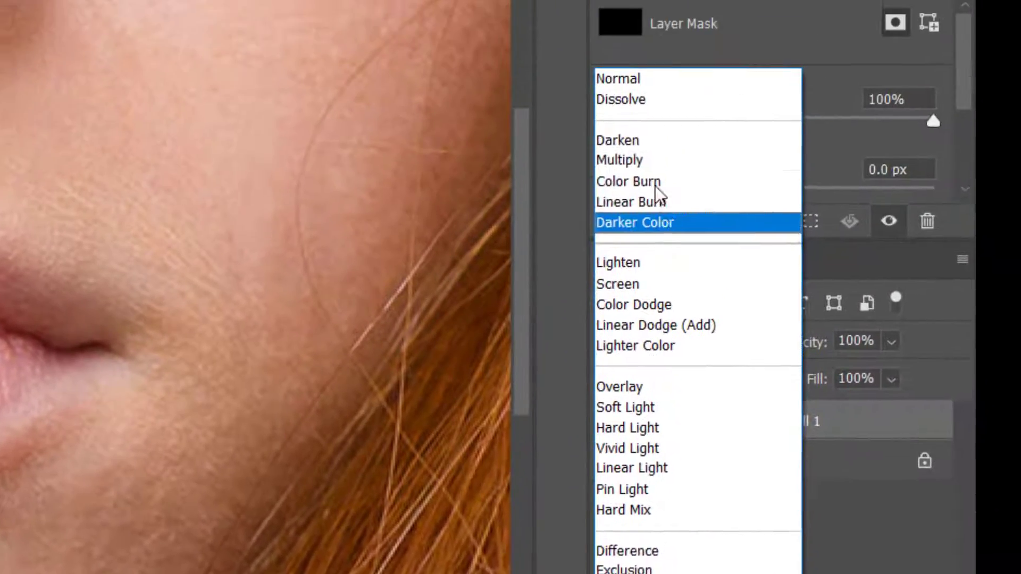
{"action": "left_click", "coordinate": [637, 195]}
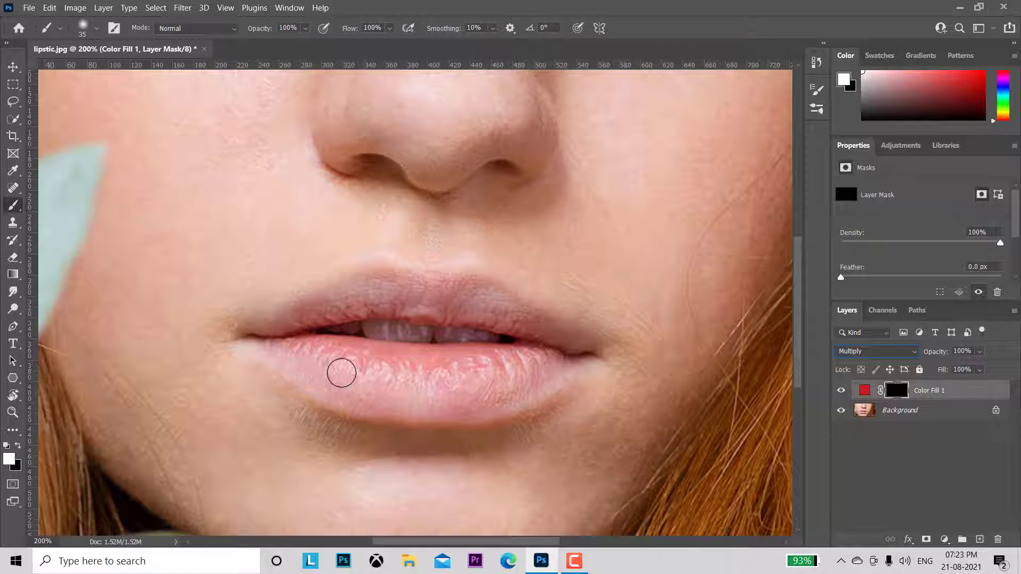
{"action": "left_click_drag", "start_coordinate": [317, 380], "coordinate": [322, 384]}
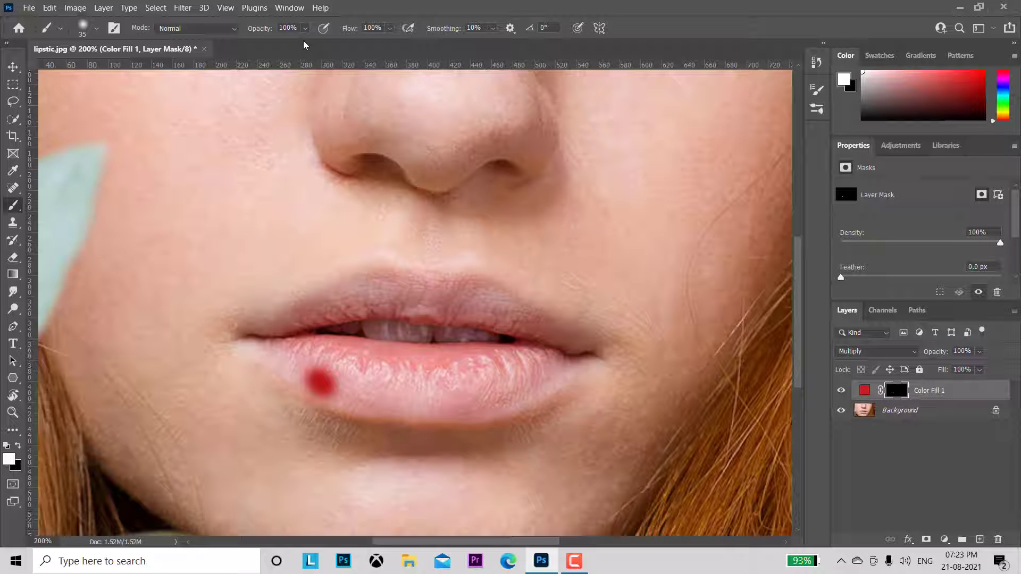
{"action": "key", "text": "ctrl+z"}
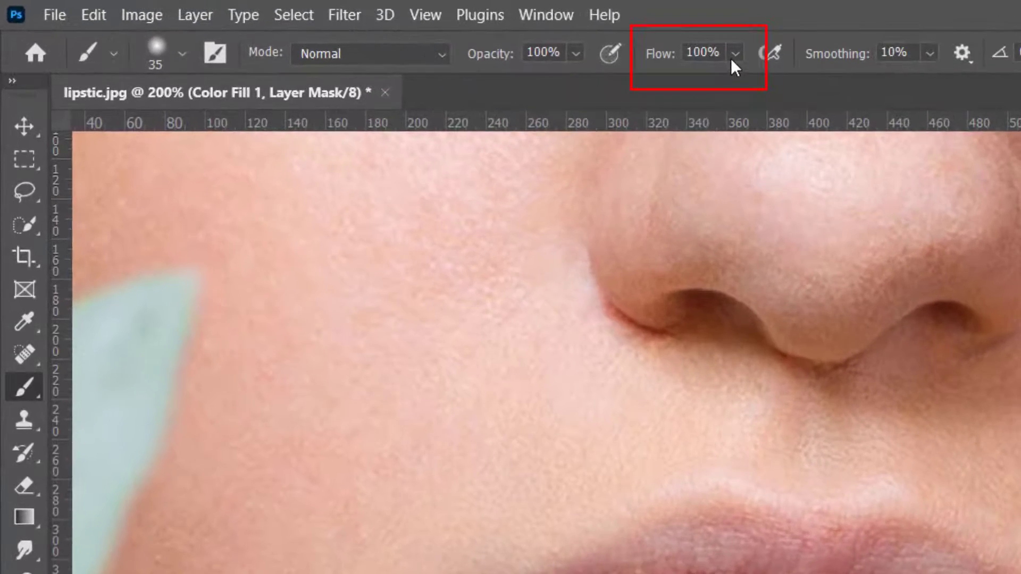
{"action": "left_click", "coordinate": [389, 28]}
{"action": "left_click", "coordinate": [674, 80]}
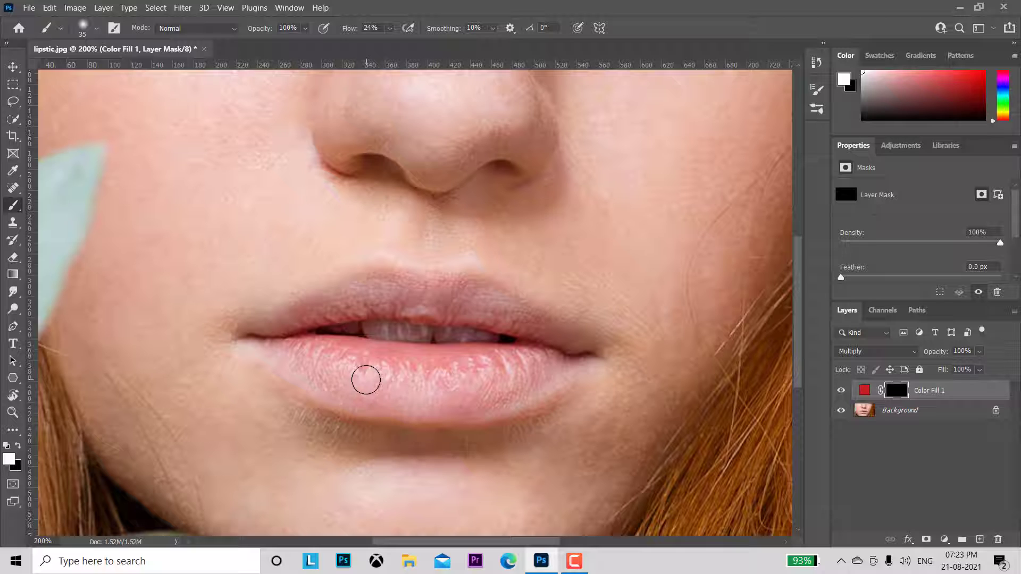
With a smaller brush, paint red along the lower lip's bottom edge and both ends
{"action": "key", "text": "bracketleft"}
{"action": "mouse_move", "coordinate": [287, 364]}
{"action": "left_mouse_down"}
{"action": "mouse_move", "coordinate": [337, 396]}
{"action": "mouse_move", "coordinate": [399, 405]}
{"action": "left_mouse_up"}
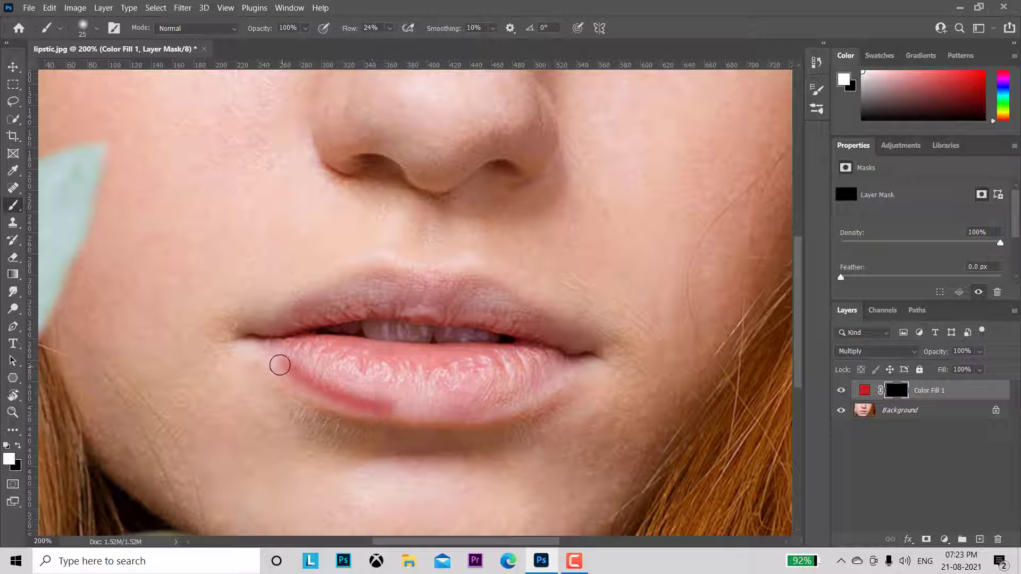
{"action": "left_click_drag", "start_coordinate": [278, 356], "coordinate": [360, 409]}
{"action": "mouse_move", "coordinate": [279, 357]}
{"action": "left_mouse_down"}
{"action": "mouse_move", "coordinate": [338, 407]}
{"action": "mouse_move", "coordinate": [357, 410]}
{"action": "mouse_move", "coordinate": [444, 414]}
{"action": "mouse_move", "coordinate": [521, 393]}
{"action": "left_mouse_up"}
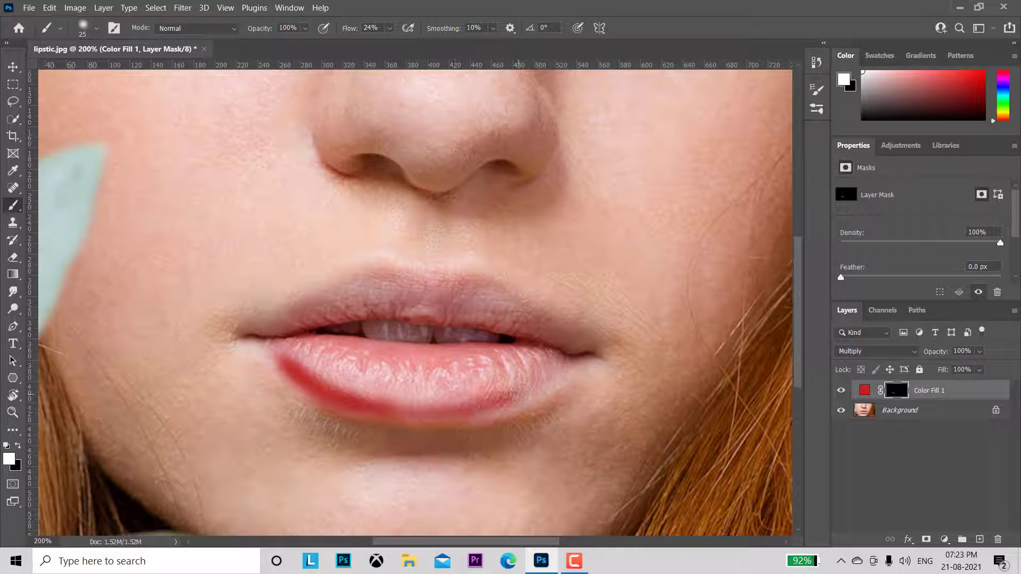
{"action": "mouse_move", "coordinate": [568, 364]}
{"action": "left_mouse_down"}
{"action": "mouse_move", "coordinate": [537, 395]}
{"action": "mouse_move", "coordinate": [489, 409]}
{"action": "mouse_move", "coordinate": [394, 413]}
{"action": "mouse_move", "coordinate": [353, 401]}
{"action": "left_mouse_up"}
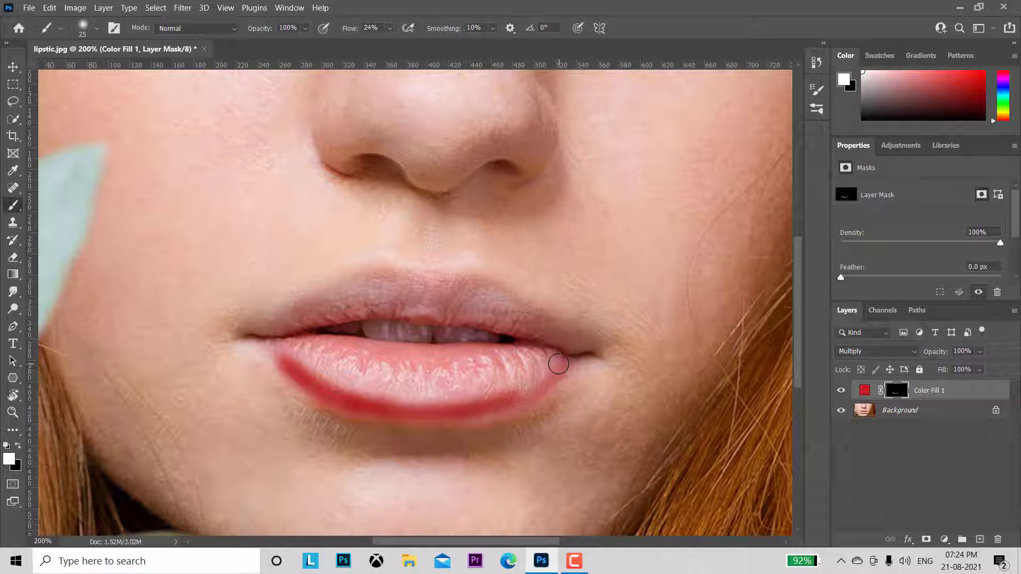
{"action": "mouse_move", "coordinate": [558, 365]}
{"action": "left_mouse_down"}
{"action": "mouse_move", "coordinate": [499, 394]}
{"action": "mouse_move", "coordinate": [510, 395]}
{"action": "left_mouse_up"}
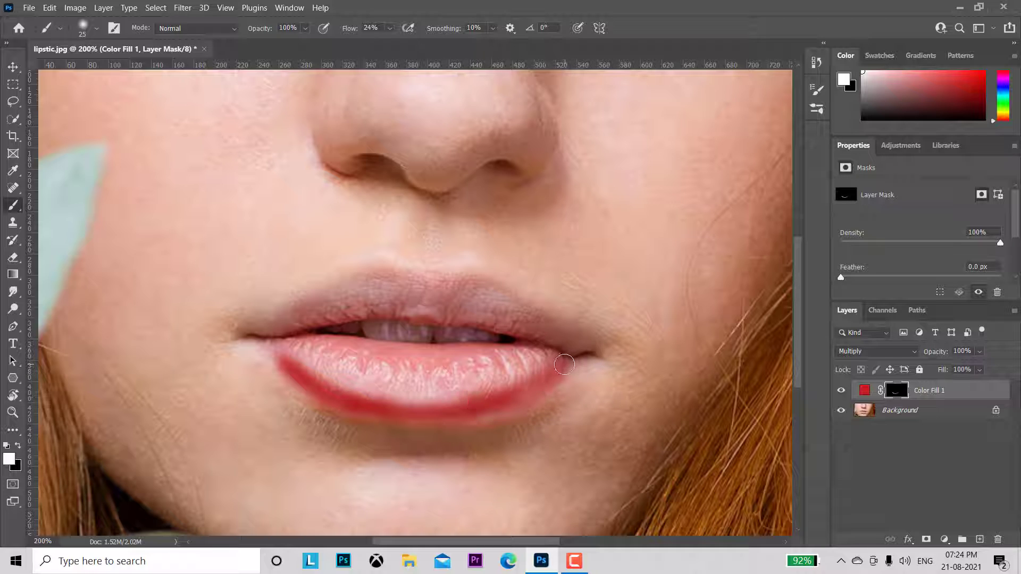
{"action": "mouse_move", "coordinate": [568, 366]}
{"action": "left_mouse_down"}
{"action": "mouse_move", "coordinate": [481, 396]}
{"action": "mouse_move", "coordinate": [416, 394]}
{"action": "left_mouse_up"}
{"action": "mouse_move", "coordinate": [553, 362]}
{"action": "left_mouse_down"}
{"action": "mouse_move", "coordinate": [503, 400]}
{"action": "mouse_move", "coordinate": [467, 410]}
{"action": "mouse_move", "coordinate": [563, 366]}
{"action": "mouse_move", "coordinate": [496, 412]}
{"action": "mouse_move", "coordinate": [440, 414]}
{"action": "mouse_move", "coordinate": [345, 395]}
{"action": "mouse_move", "coordinate": [275, 348]}
{"action": "mouse_move", "coordinate": [351, 377]}
{"action": "mouse_move", "coordinate": [312, 367]}
{"action": "mouse_move", "coordinate": [341, 384]}
{"action": "mouse_move", "coordinate": [503, 389]}
{"action": "mouse_move", "coordinate": [362, 394]}
{"action": "mouse_move", "coordinate": [476, 413]}
{"action": "mouse_move", "coordinate": [424, 414]}
{"action": "mouse_move", "coordinate": [348, 405]}
{"action": "mouse_move", "coordinate": [297, 350]}
{"action": "mouse_move", "coordinate": [342, 351]}
{"action": "mouse_move", "coordinate": [332, 349]}
{"action": "left_mouse_up"}
Paint red along the lower lip's top edge with a finer brush, then restore 100% flow
{"action": "key", "text": "bracketleft"}
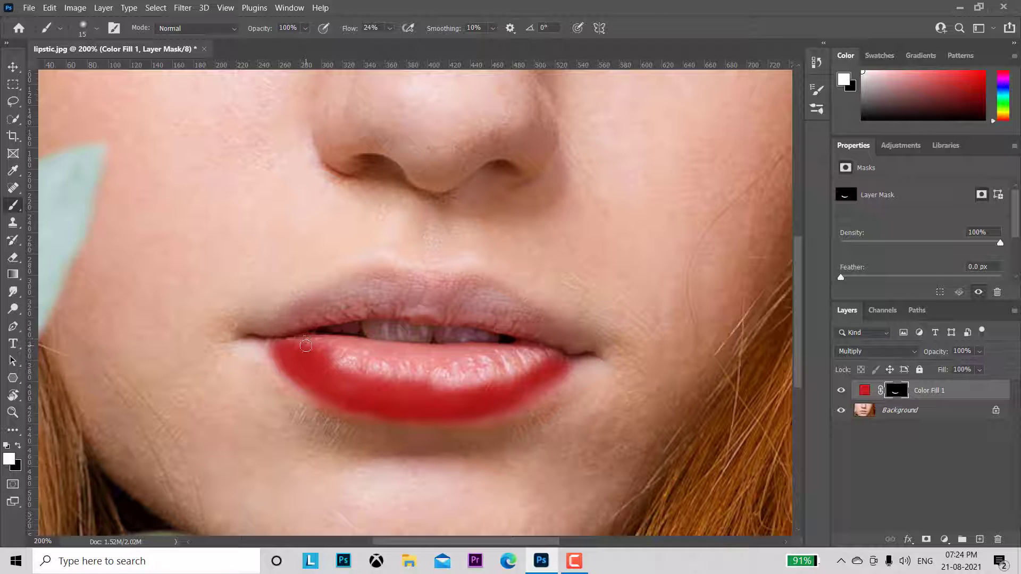
{"action": "left_click_drag", "start_coordinate": [296, 344], "coordinate": [489, 353]}
{"action": "left_click_drag", "start_coordinate": [353, 346], "coordinate": [539, 350]}
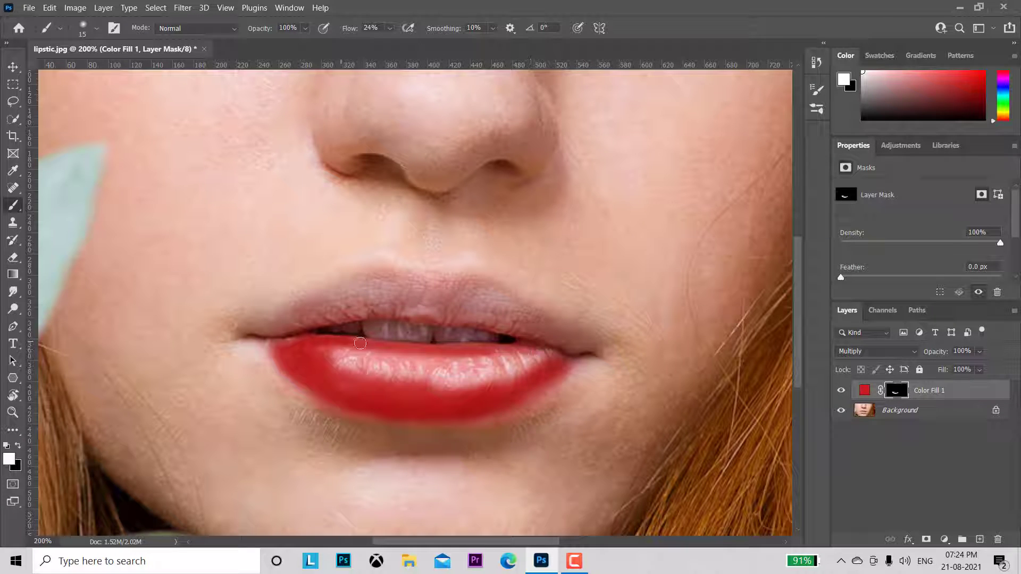
{"action": "mouse_move", "coordinate": [360, 343]}
{"action": "left_mouse_down"}
{"action": "mouse_move", "coordinate": [505, 356]}
{"action": "mouse_move", "coordinate": [484, 359]}
{"action": "mouse_move", "coordinate": [458, 346]}
{"action": "mouse_move", "coordinate": [548, 349]}
{"action": "mouse_move", "coordinate": [515, 362]}
{"action": "mouse_move", "coordinate": [553, 353]}
{"action": "mouse_move", "coordinate": [495, 377]}
{"action": "mouse_move", "coordinate": [505, 376]}
{"action": "left_mouse_up"}
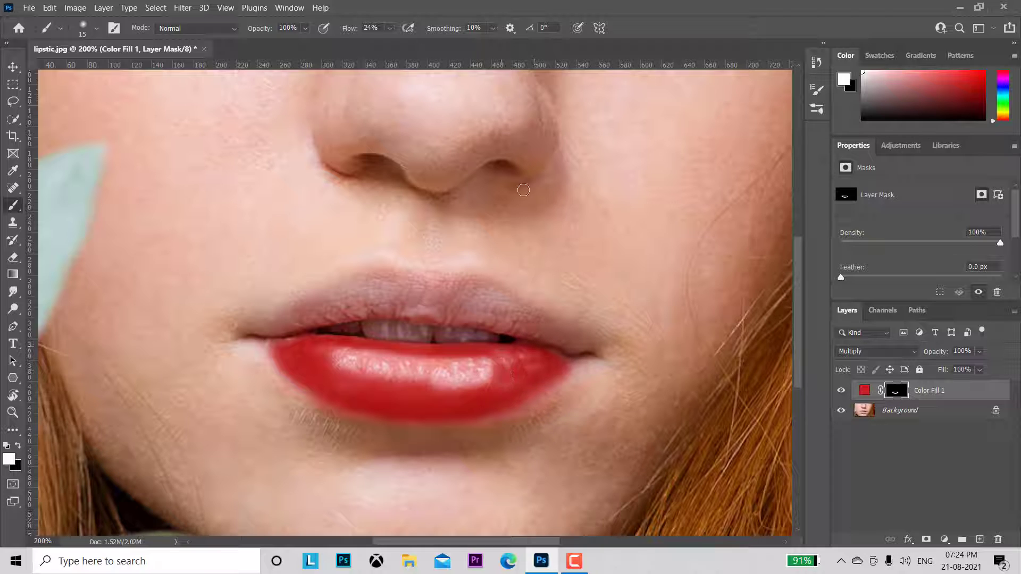
{"action": "left_click_drag", "start_coordinate": [344, 29], "coordinate": [392, 266]}
Paint red into the left and right lower-lip corners and along the left edge
{"action": "key", "text": "bracketright"}
{"action": "mouse_move", "coordinate": [332, 360]}
{"action": "left_mouse_down"}
{"action": "mouse_move", "coordinate": [366, 367]}
{"action": "mouse_move", "coordinate": [324, 351]}
{"action": "mouse_move", "coordinate": [500, 372]}
{"action": "mouse_move", "coordinate": [461, 364]}
{"action": "mouse_move", "coordinate": [531, 355]}
{"action": "mouse_move", "coordinate": [368, 380]}
{"action": "mouse_move", "coordinate": [508, 387]}
{"action": "mouse_move", "coordinate": [426, 383]}
{"action": "mouse_move", "coordinate": [548, 363]}
{"action": "mouse_move", "coordinate": [321, 360]}
{"action": "mouse_move", "coordinate": [382, 392]}
{"action": "mouse_move", "coordinate": [296, 346]}
{"action": "mouse_move", "coordinate": [400, 372]}
{"action": "mouse_move", "coordinate": [529, 374]}
{"action": "mouse_move", "coordinate": [535, 383]}
{"action": "mouse_move", "coordinate": [509, 402]}
{"action": "mouse_move", "coordinate": [426, 414]}
{"action": "mouse_move", "coordinate": [361, 407]}
{"action": "mouse_move", "coordinate": [281, 354]}
{"action": "left_mouse_up"}
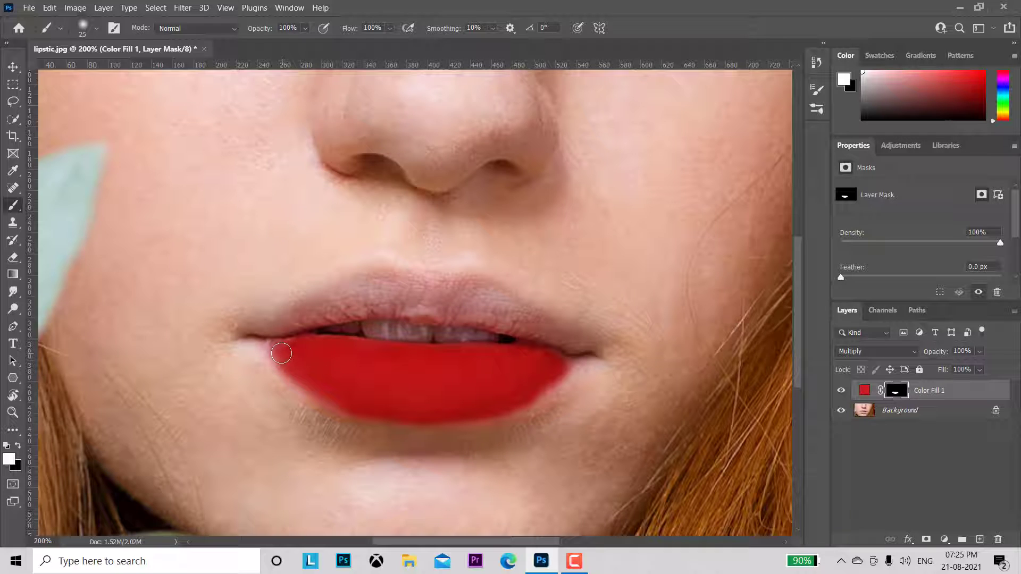
{"action": "key", "text": "bracketleft"}
{"action": "key", "text": "bracketleft"}
{"action": "key", "text": "bracketleft"}
{"action": "left_click_drag", "start_coordinate": [251, 337], "coordinate": [307, 392]}
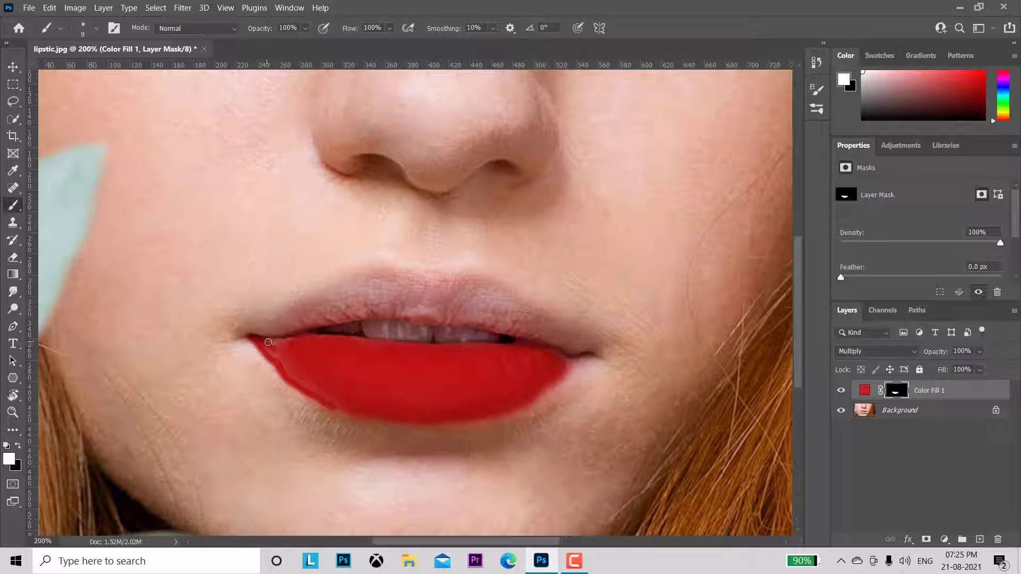
{"action": "mouse_move", "coordinate": [269, 342]}
{"action": "left_mouse_down"}
{"action": "mouse_move", "coordinate": [281, 344]}
{"action": "mouse_move", "coordinate": [272, 361]}
{"action": "mouse_move", "coordinate": [295, 382]}
{"action": "mouse_move", "coordinate": [275, 355]}
{"action": "mouse_move", "coordinate": [292, 343]}
{"action": "mouse_move", "coordinate": [303, 387]}
{"action": "mouse_move", "coordinate": [373, 413]}
{"action": "left_mouse_up"}
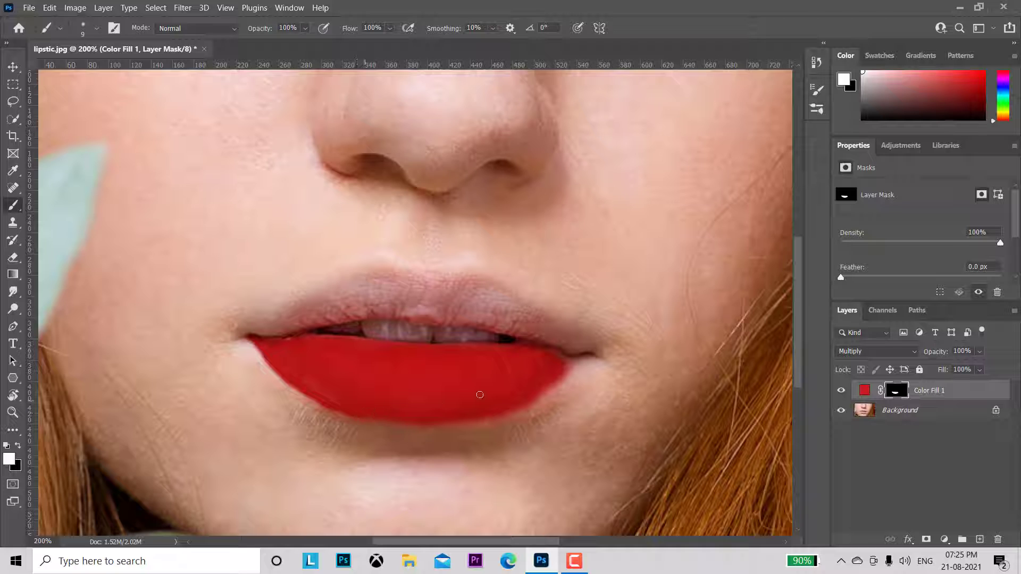
{"action": "mouse_move", "coordinate": [564, 364]}
{"action": "left_mouse_down"}
{"action": "mouse_move", "coordinate": [587, 355]}
{"action": "mouse_move", "coordinate": [538, 397]}
{"action": "mouse_move", "coordinate": [506, 408]}
{"action": "mouse_move", "coordinate": [560, 378]}
{"action": "mouse_move", "coordinate": [495, 404]}
{"action": "left_mouse_up"}
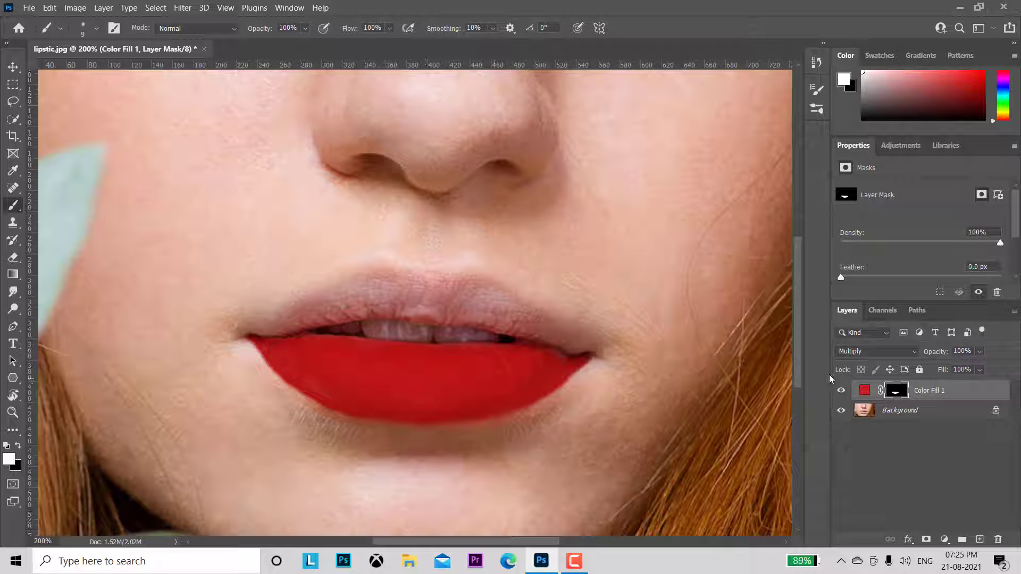
Rename the Color Fill 1 layer to 'lower lip dark'
{"action": "double_click", "coordinate": [927, 391]}
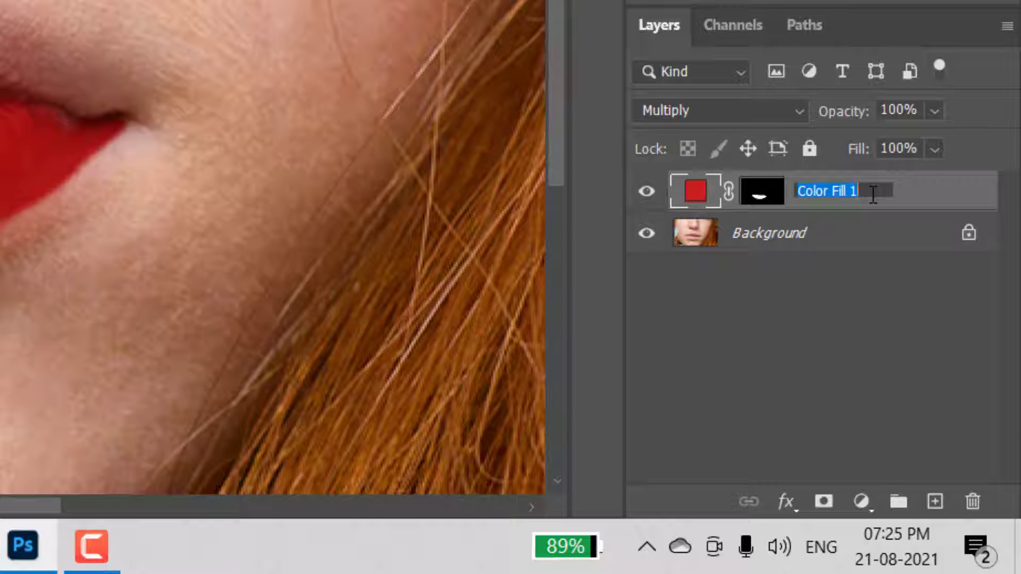
{"action": "type", "text": "lower "}
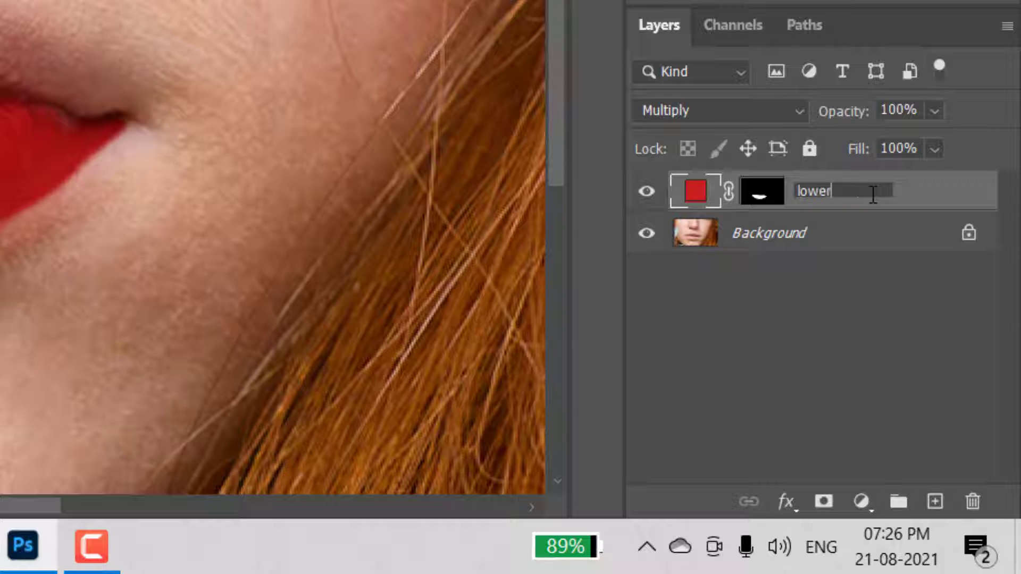
{"action": "type", "text": "lip "}
{"action": "type", "text": "d"}
{"action": "type", "text": "ark"}
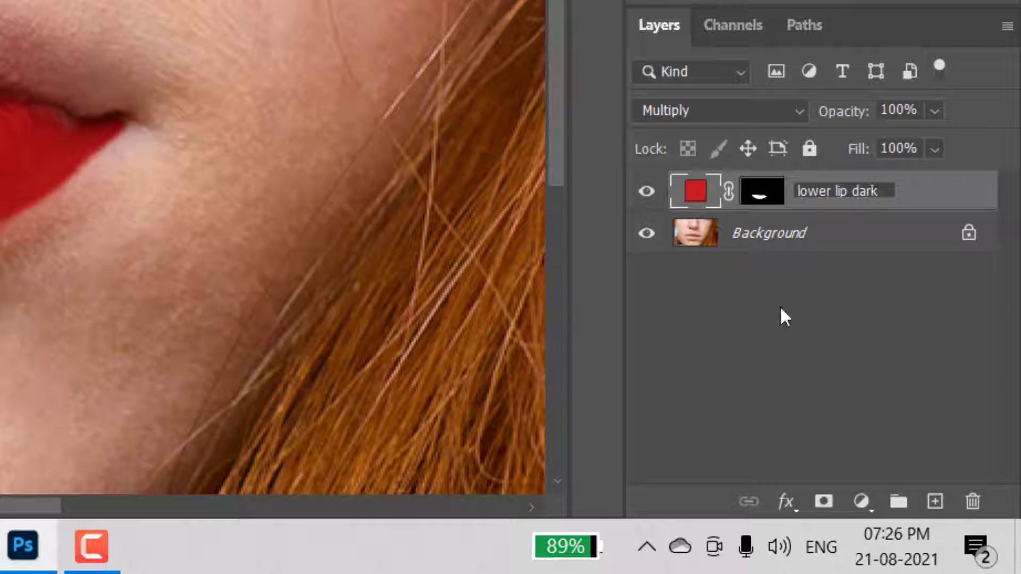
{"action": "key", "text": "Return"}
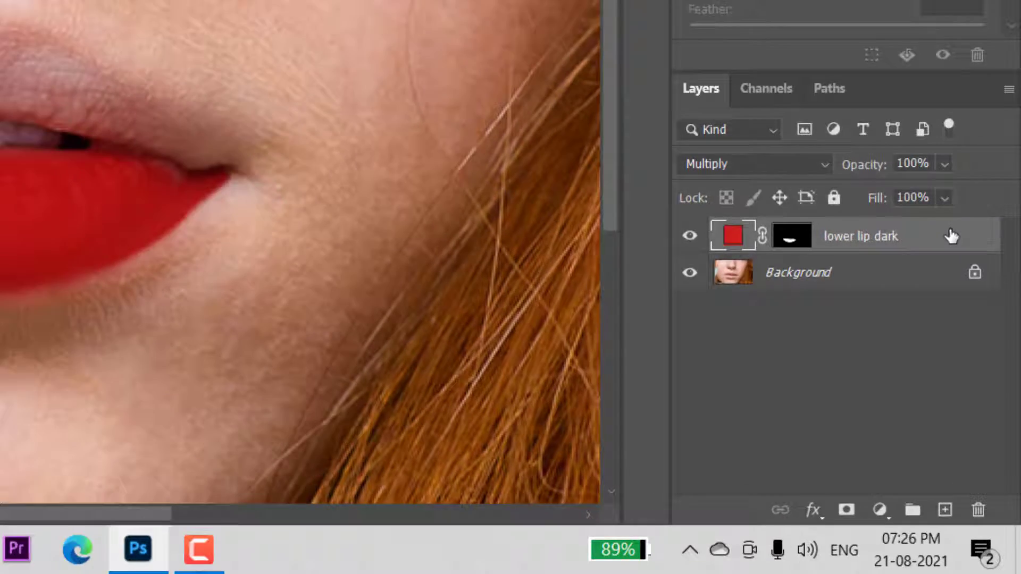
Split the Underlying Layer Blend If white slider to 132/255 for 'lower lip dark'
{"action": "double_click", "coordinate": [952, 234]}
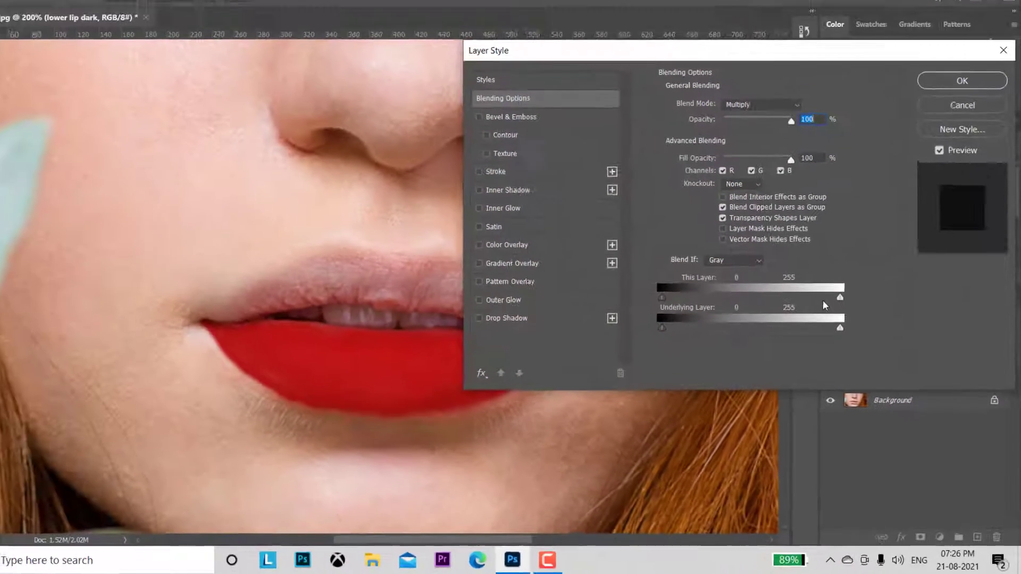
{"action": "left_click_drag", "start_coordinate": [535, 86], "coordinate": [566, 31]}
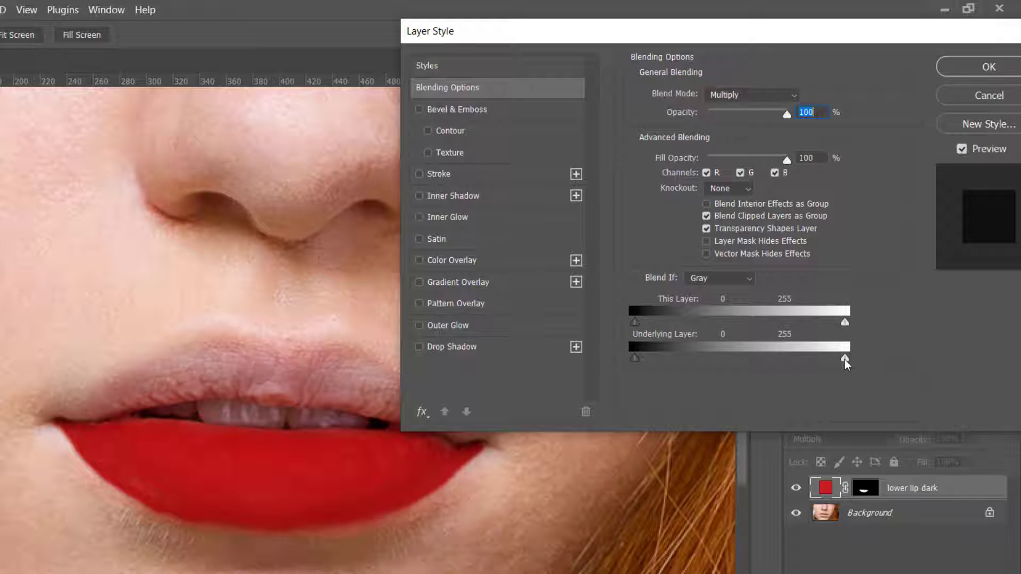
{"action": "left_click_drag", "start_coordinate": [843, 360], "coordinate": [839, 362]}
{"action": "left_click_drag", "start_coordinate": [837, 358], "coordinate": [794, 374]}
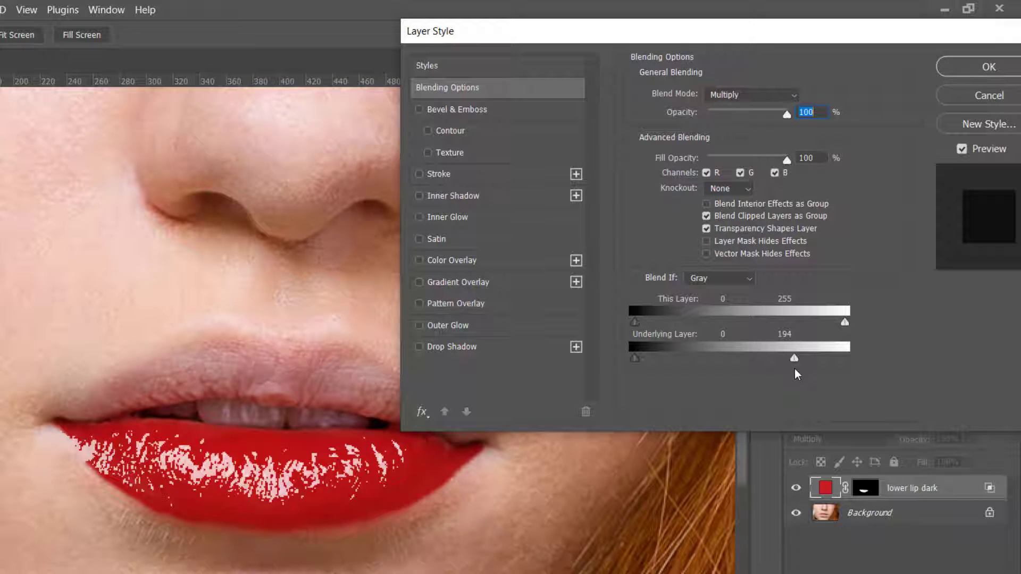
{"action": "key", "text": "alt"}
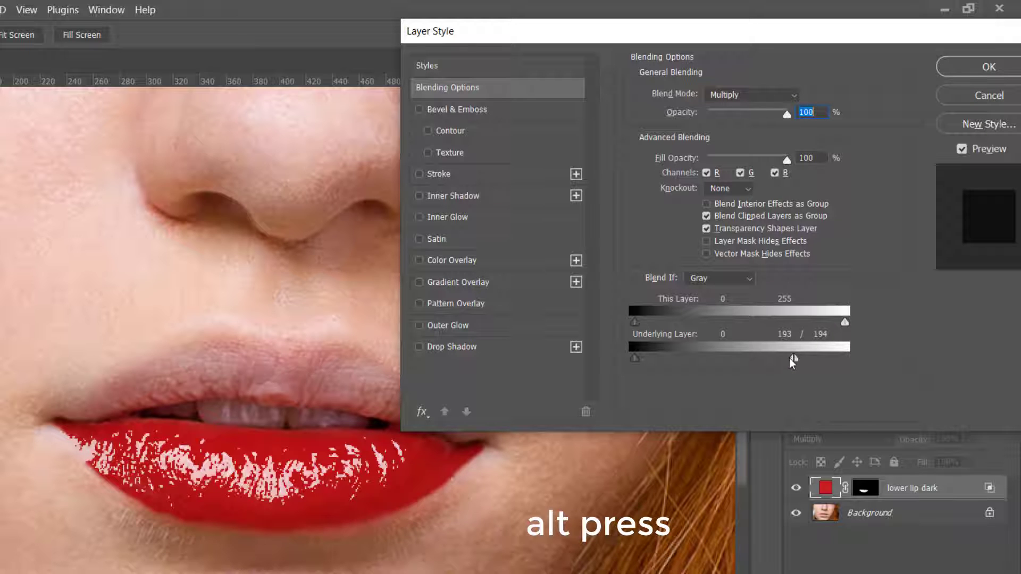
{"action": "mouse_move", "coordinate": [790, 357]}
{"action": "left_mouse_down"}
{"action": "mouse_move", "coordinate": [758, 361]}
{"action": "mouse_move", "coordinate": [820, 358]}
{"action": "left_mouse_up"}
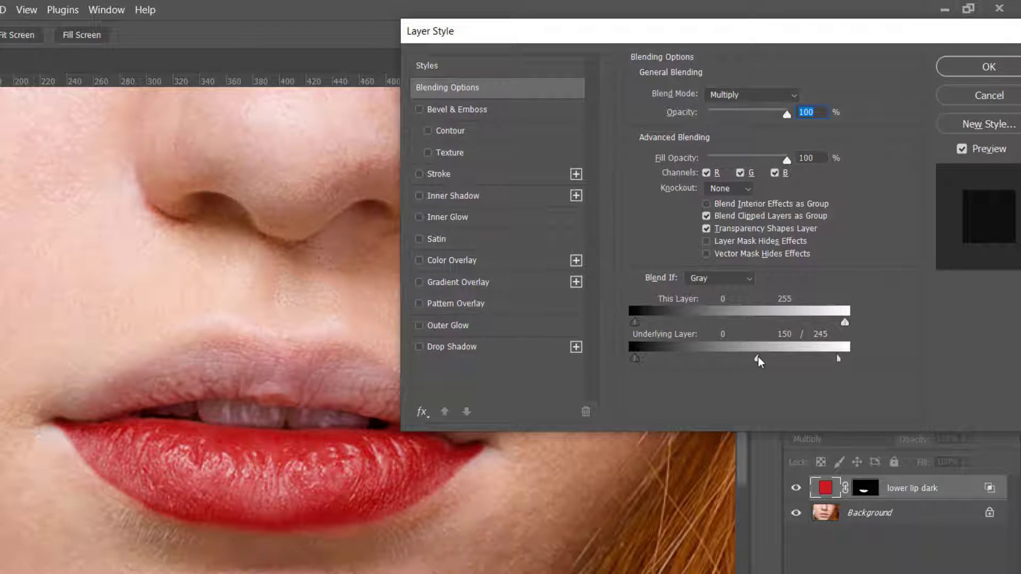
{"action": "left_click_drag", "start_coordinate": [758, 356], "coordinate": [723, 362]}
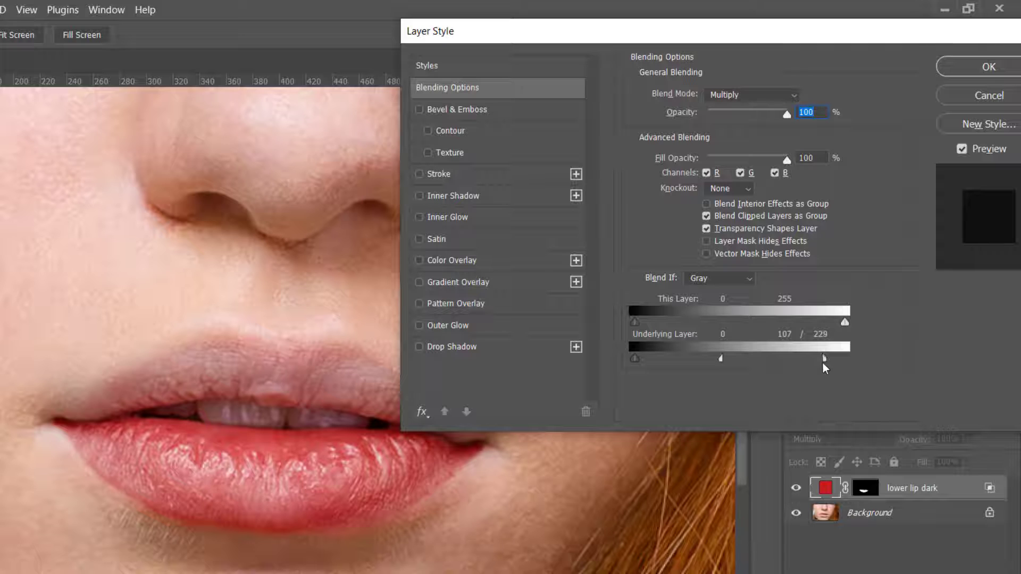
{"action": "left_click_drag", "start_coordinate": [834, 361], "coordinate": [842, 360]}
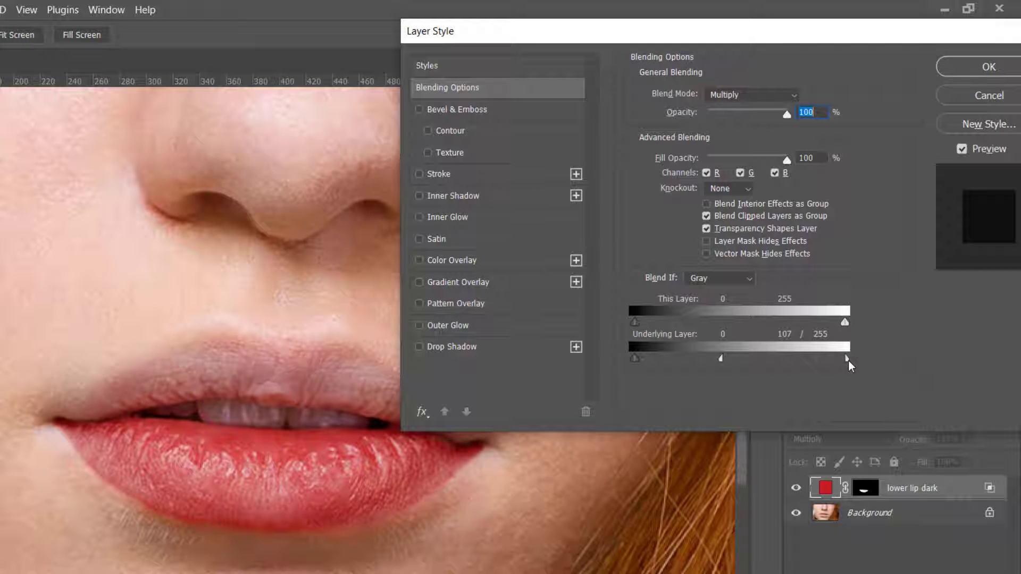
{"action": "left_click_drag", "start_coordinate": [721, 355], "coordinate": [747, 364]}
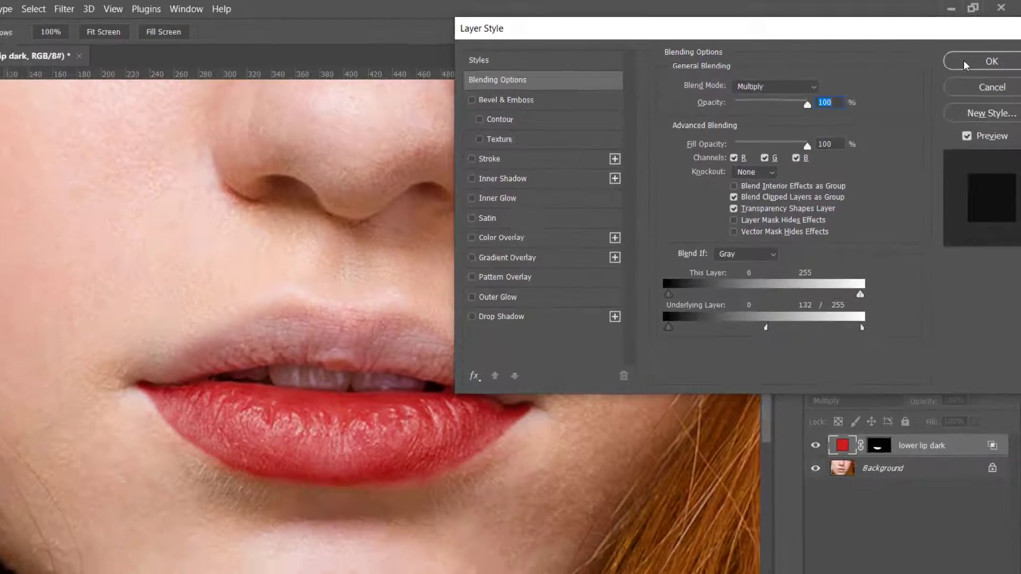
Apply the Layer Style, then duplicate the layer and rename the copy 'lower liphighlight'
{"action": "left_click", "coordinate": [985, 64]}
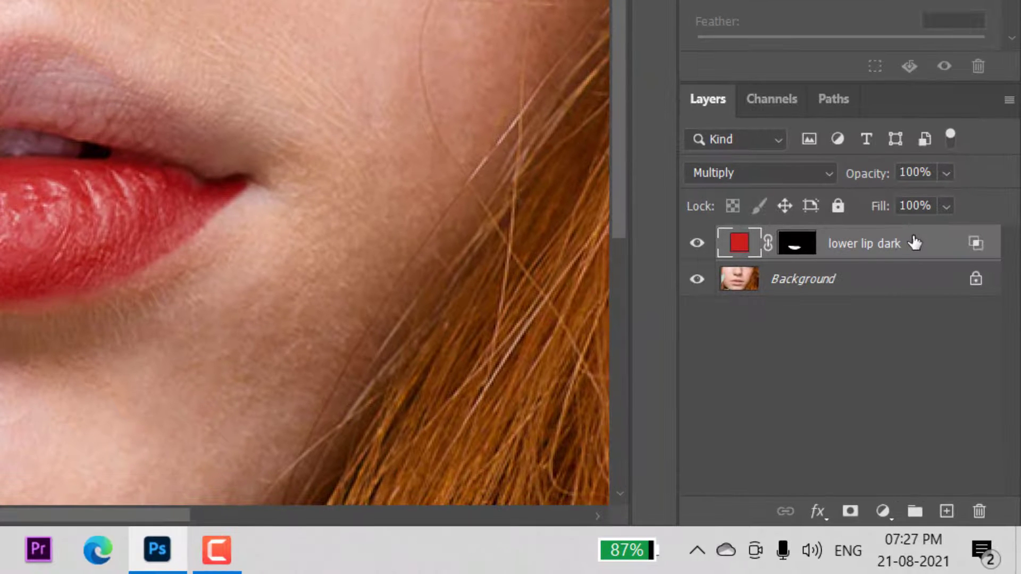
{"action": "key", "text": "ctrl+j"}
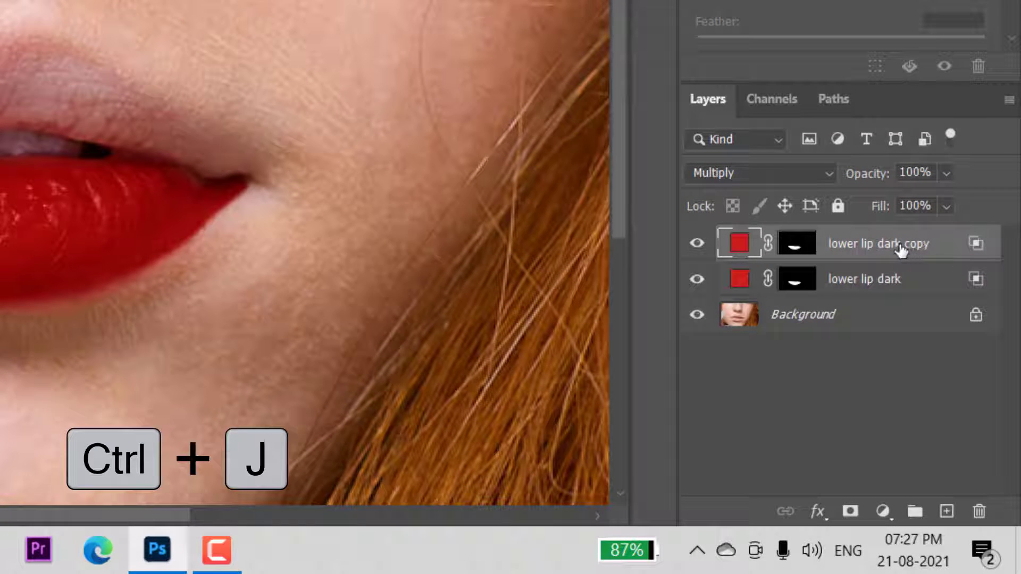
{"action": "double_click", "coordinate": [898, 246]}
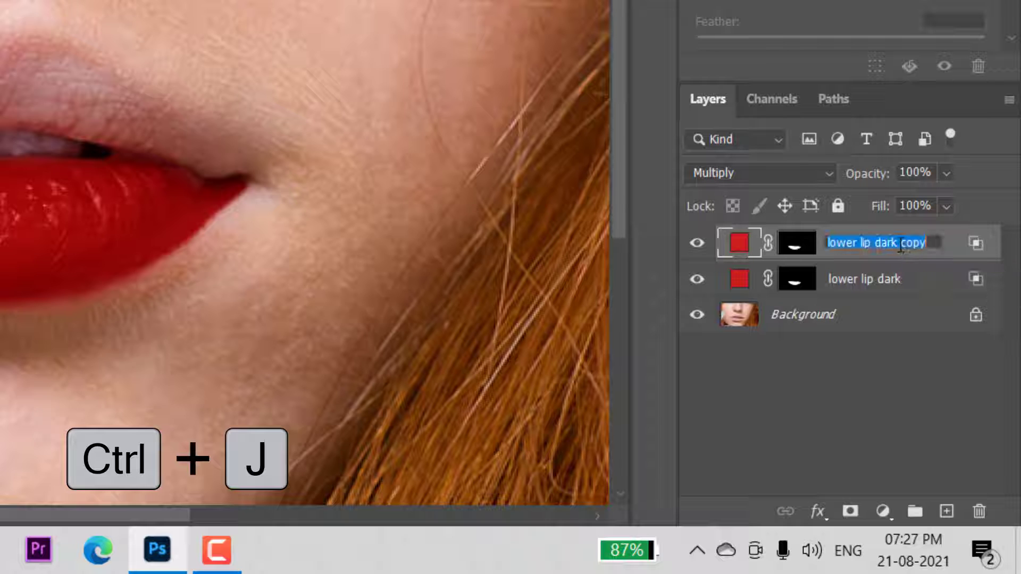
{"action": "left_click_drag", "start_coordinate": [873, 248], "coordinate": [934, 245]}
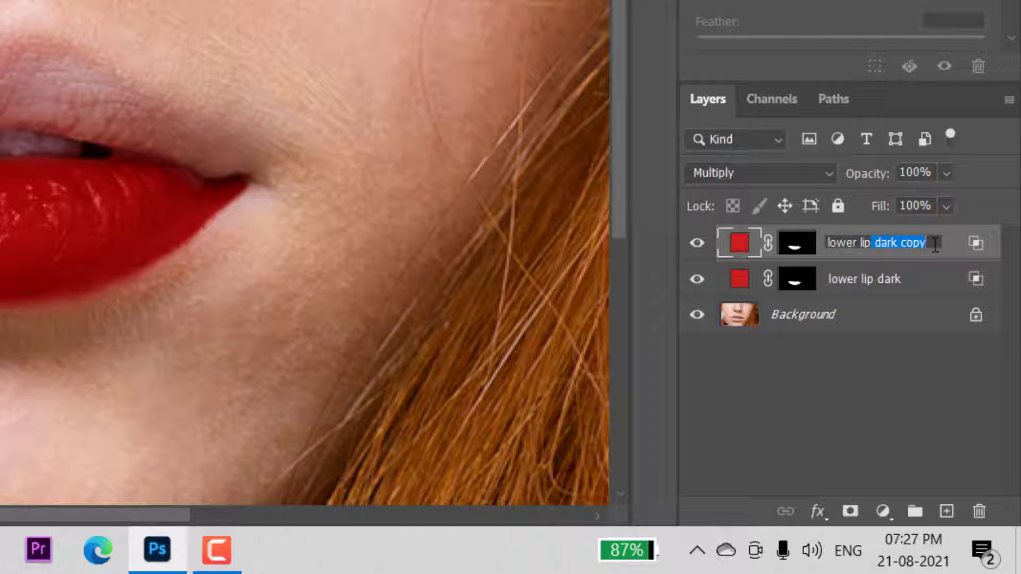
{"action": "type", "text": "hi"}
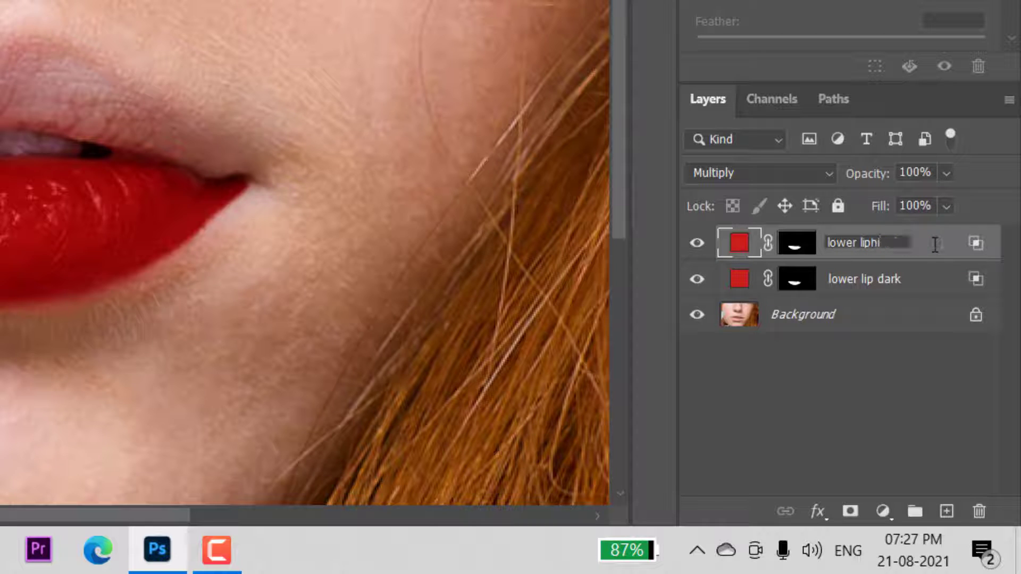
{"action": "type", "text": "ghlig"}
{"action": "type", "text": "ht"}
{"action": "key", "text": "Return"}
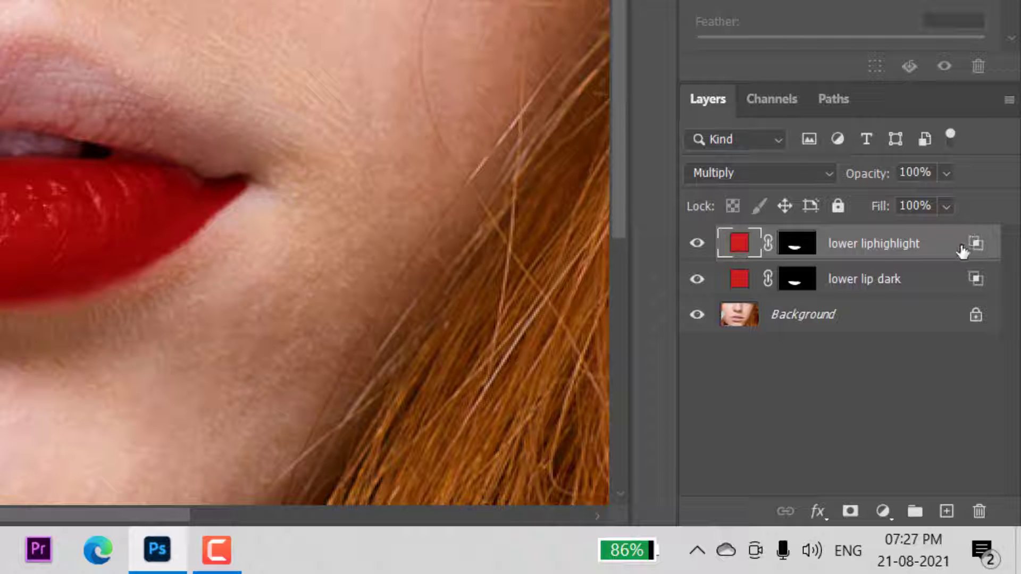
Set 'lower liphighlight' to Screen and reset its Underlying Layer range to full
{"action": "left_click", "coordinate": [757, 169]}
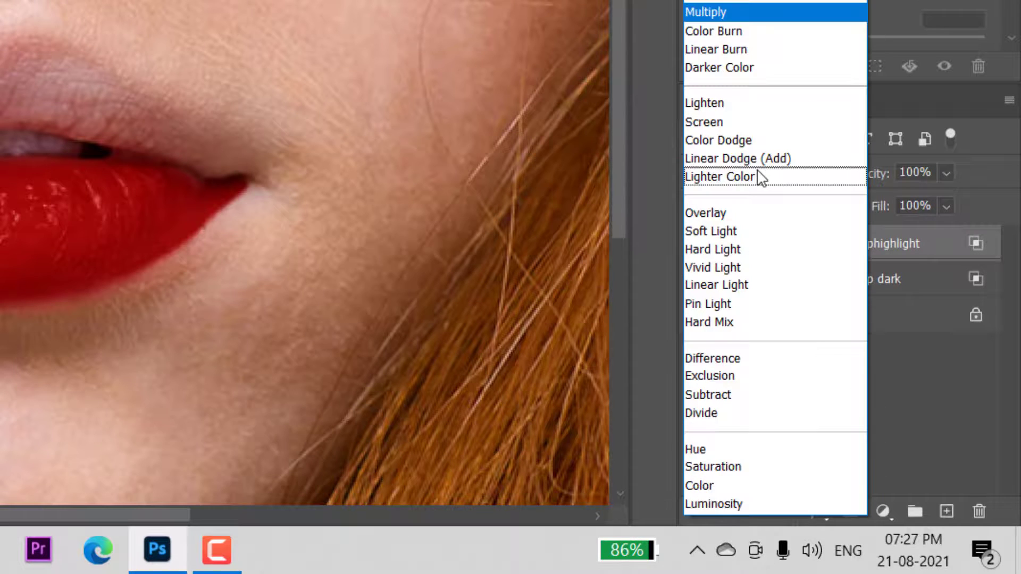
{"action": "left_click", "coordinate": [754, 121]}
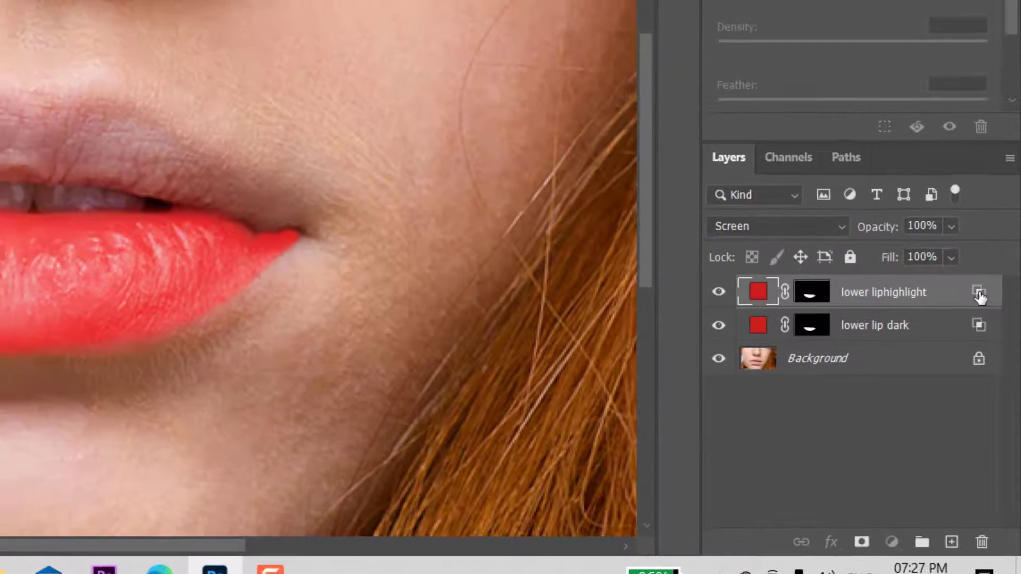
{"action": "double_click", "coordinate": [977, 246]}
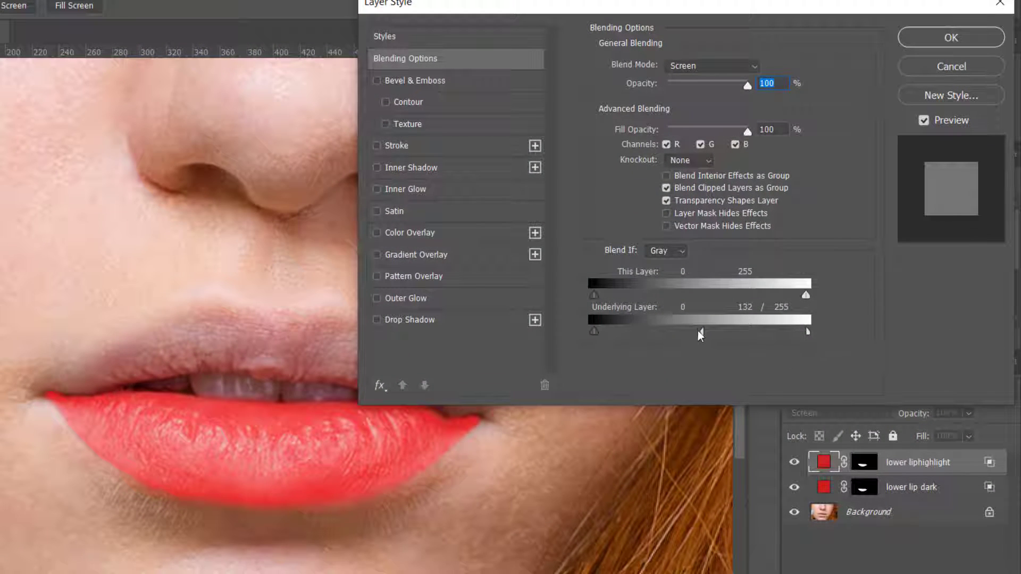
{"action": "left_click_drag", "start_coordinate": [700, 330], "coordinate": [809, 332]}
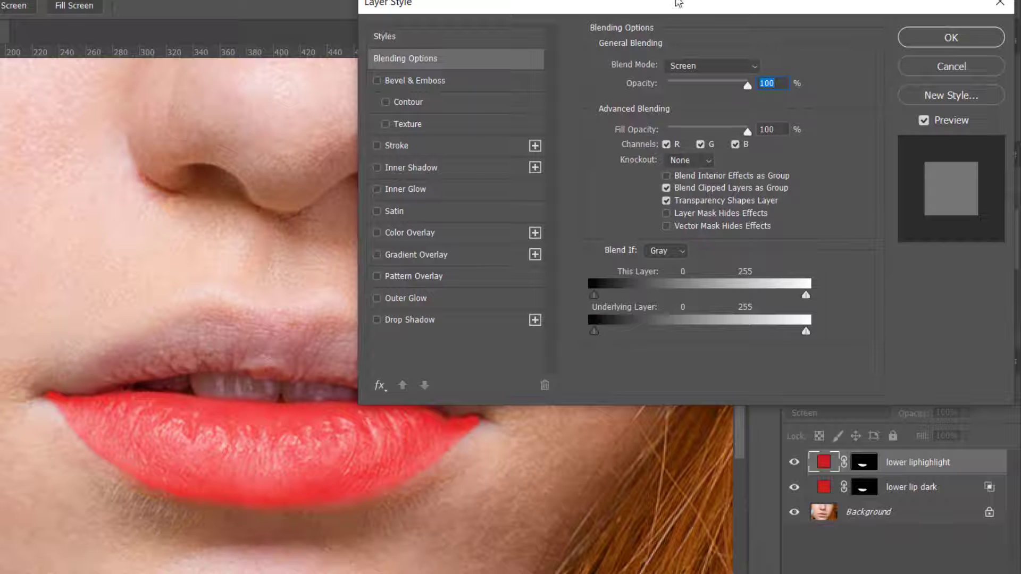
{"action": "left_click_drag", "start_coordinate": [678, 3], "coordinate": [700, 0]}
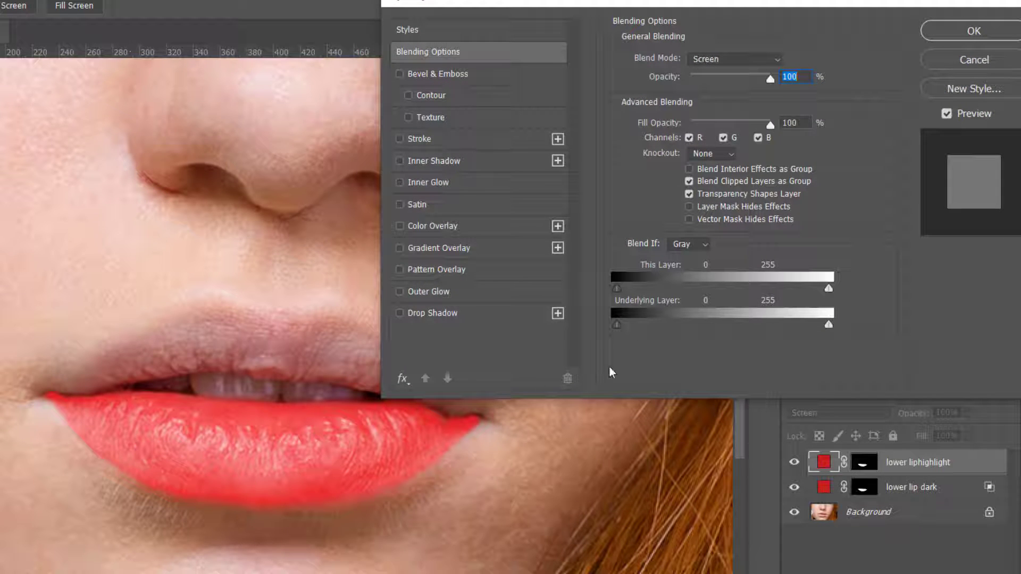
Split the Underlying Layer black slider to 124/255 so only brighter tones lighten
{"action": "left_click_drag", "start_coordinate": [617, 326], "coordinate": [720, 327]}
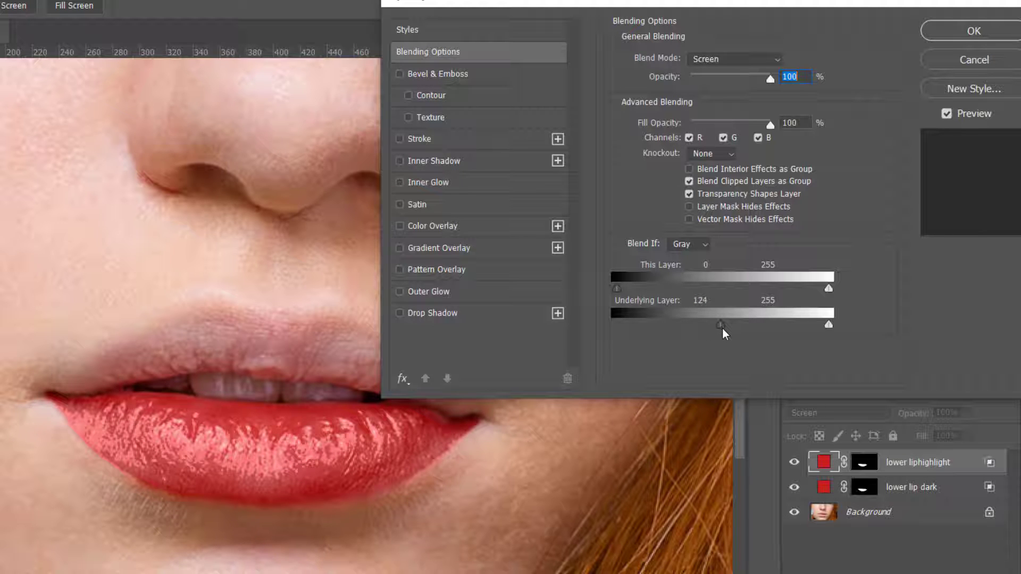
{"action": "key", "text": "alt"}
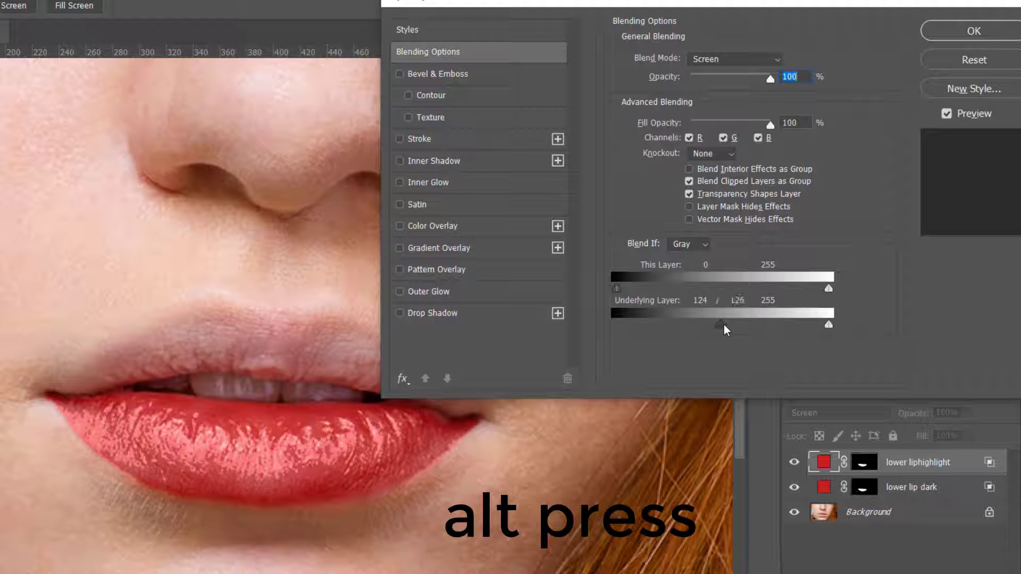
{"action": "left_click_drag", "start_coordinate": [727, 324], "coordinate": [787, 329]}
{"action": "left_click_drag", "start_coordinate": [718, 327], "coordinate": [722, 330]}
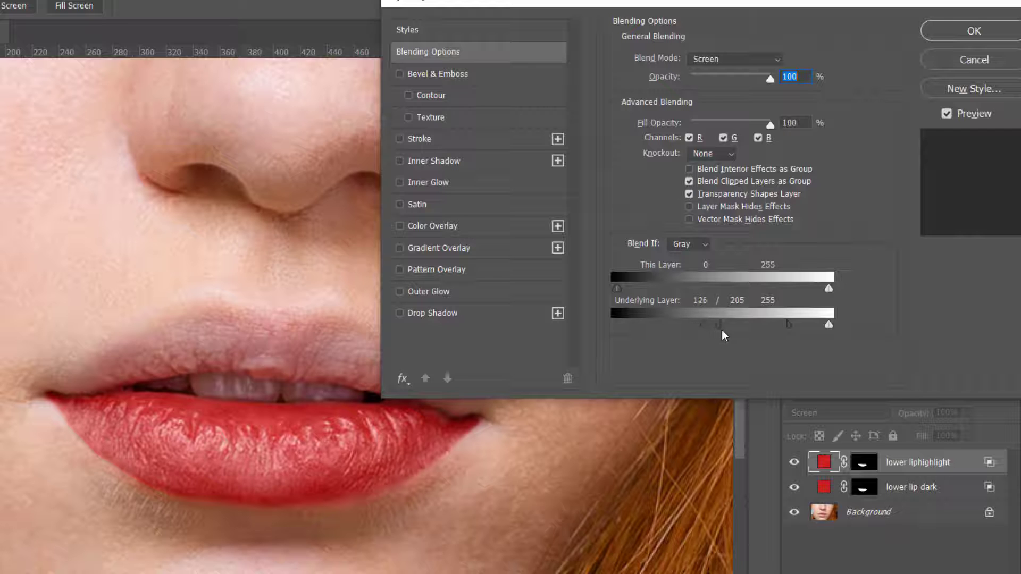
{"action": "left_click_drag", "start_coordinate": [791, 324], "coordinate": [828, 329]}
{"action": "left_click_drag", "start_coordinate": [723, 330], "coordinate": [721, 330]}
Apply the highlight blending settings, then give the lower lip highlight fill a bright pink (f20b88)
{"action": "left_click", "coordinate": [968, 32]}
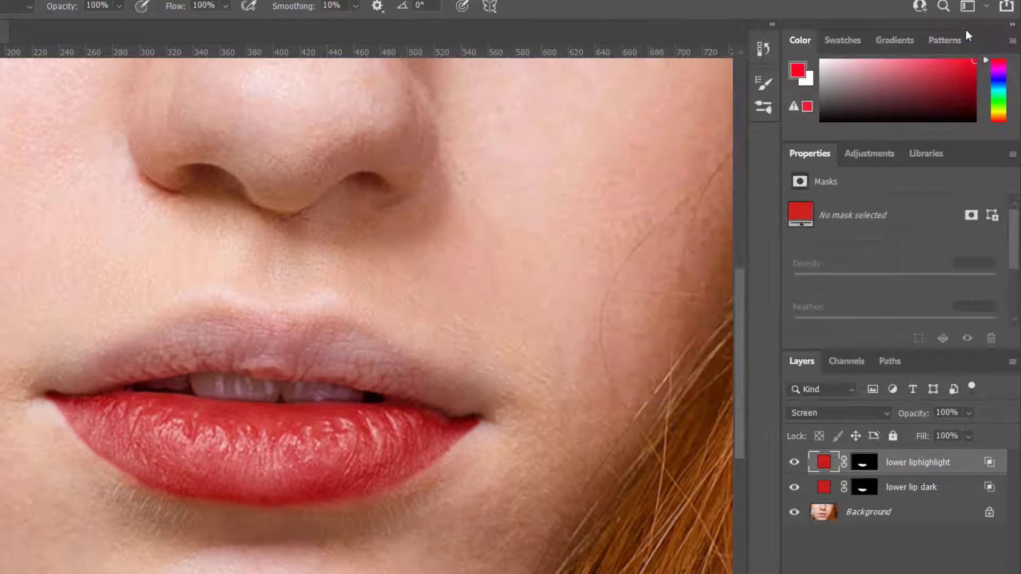
{"action": "double_click", "coordinate": [823, 463]}
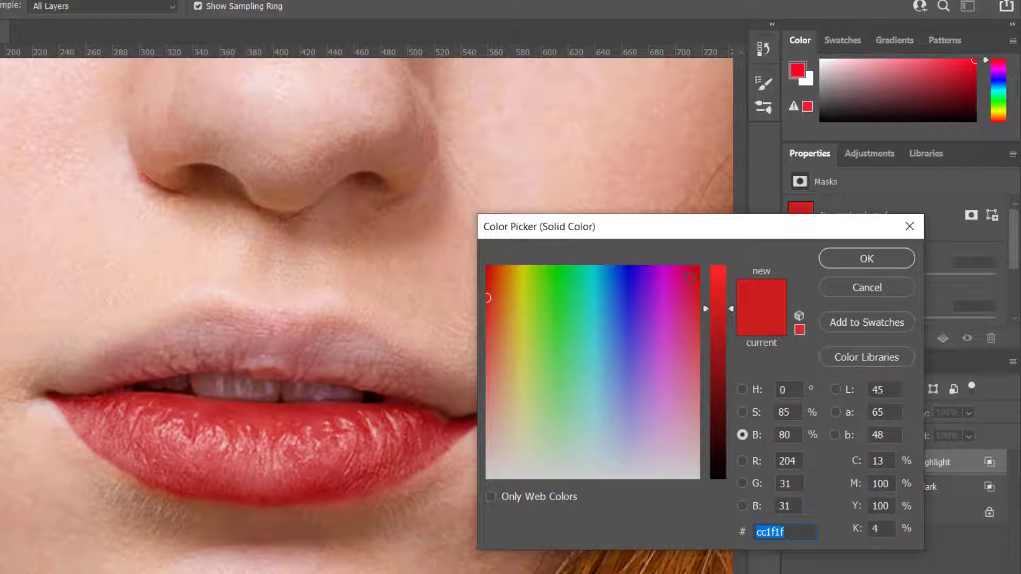
{"action": "left_click", "coordinate": [689, 276]}
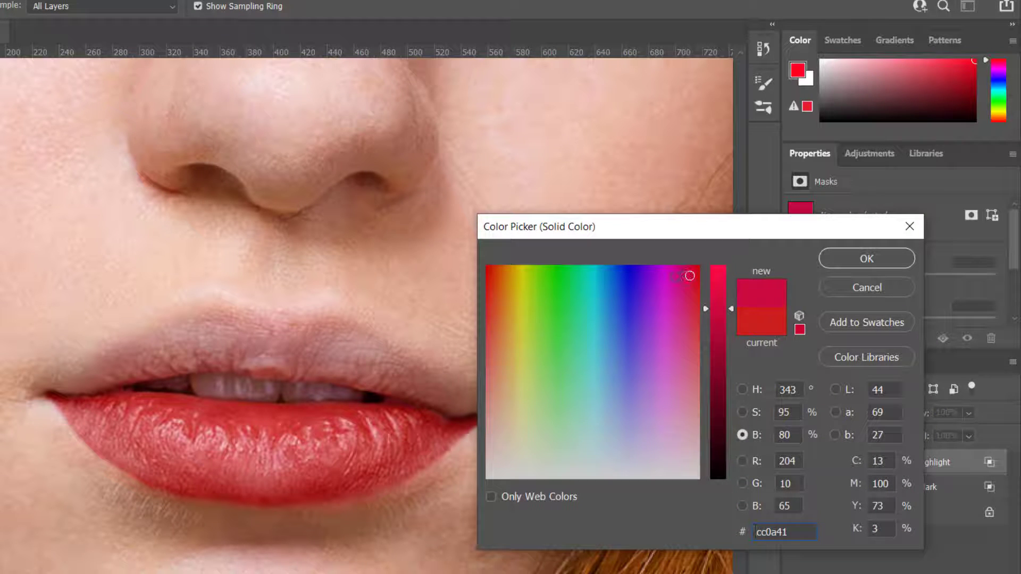
{"action": "left_click", "coordinate": [674, 276]}
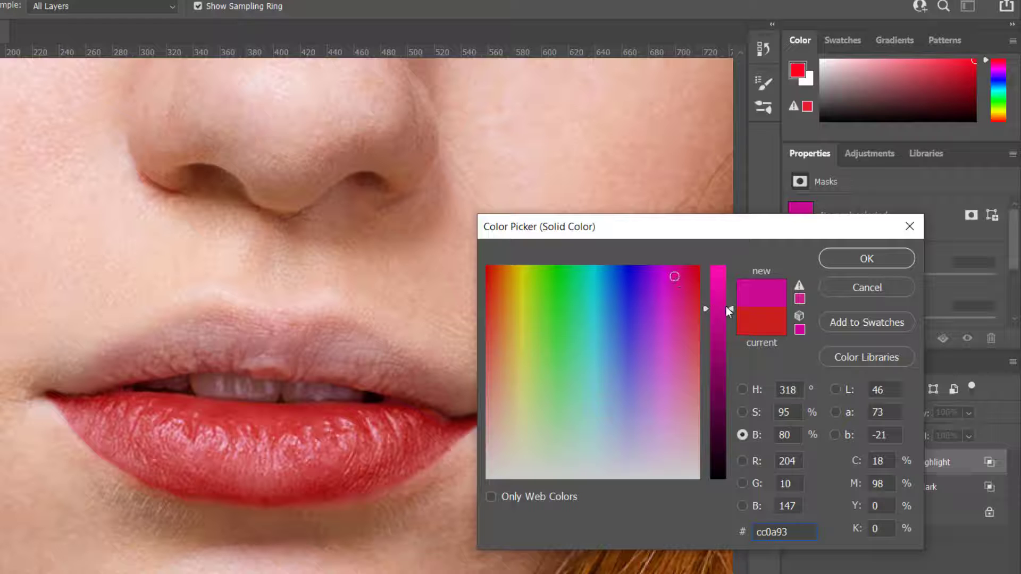
{"action": "left_click", "coordinate": [695, 281]}
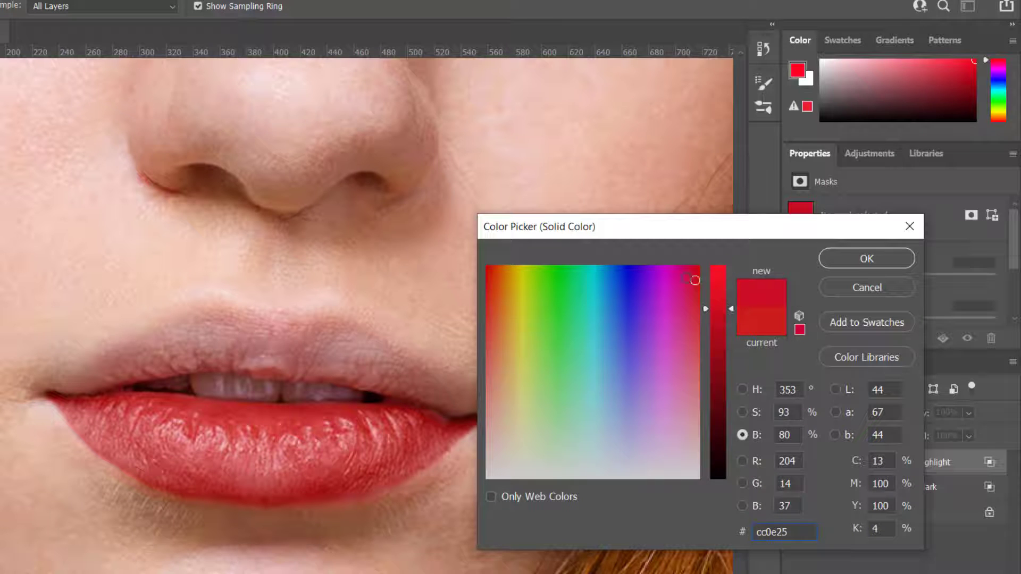
{"action": "left_click", "coordinate": [681, 275]}
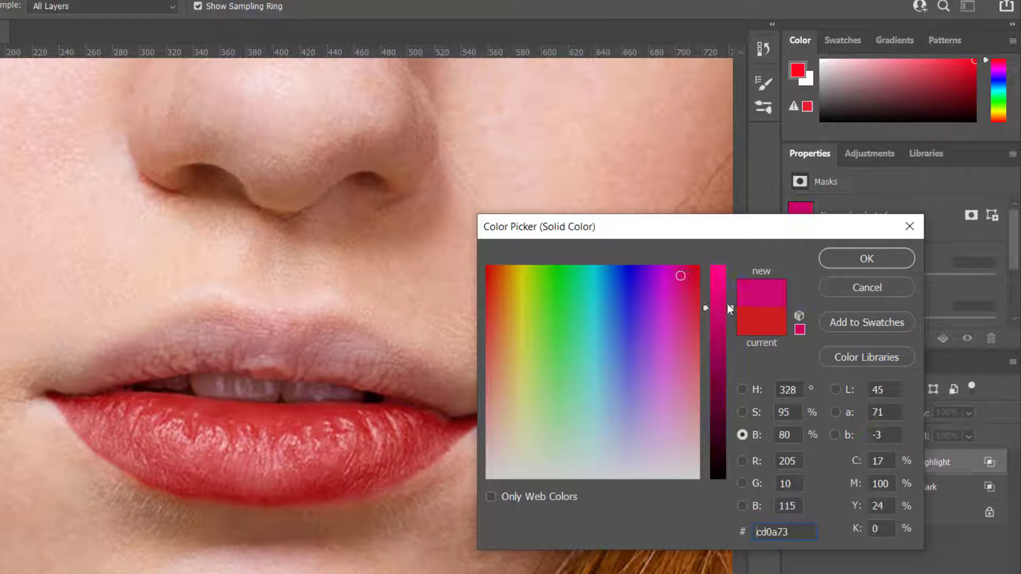
{"action": "left_click_drag", "start_coordinate": [726, 304], "coordinate": [732, 277]}
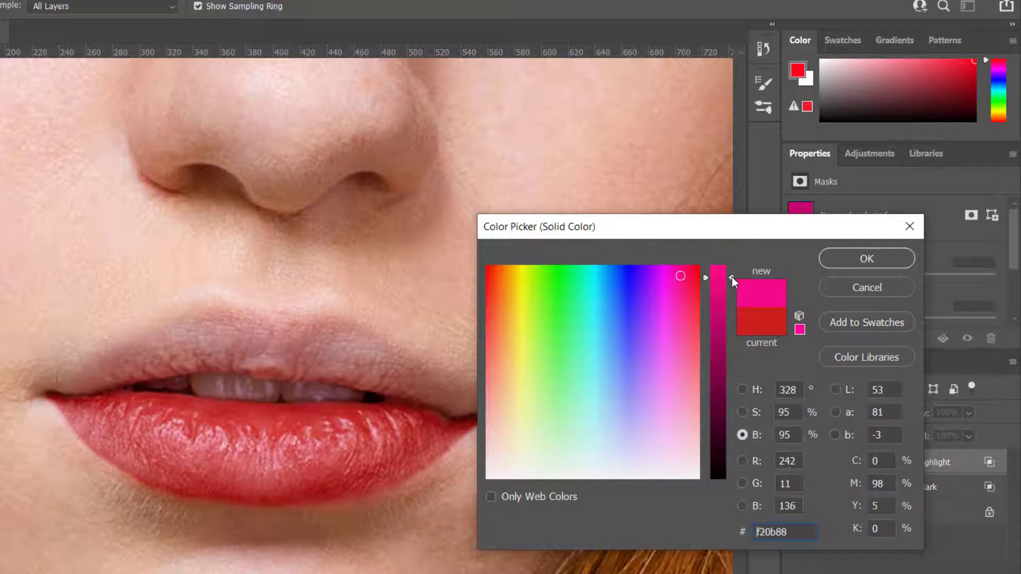
{"action": "left_click", "coordinate": [832, 257]}
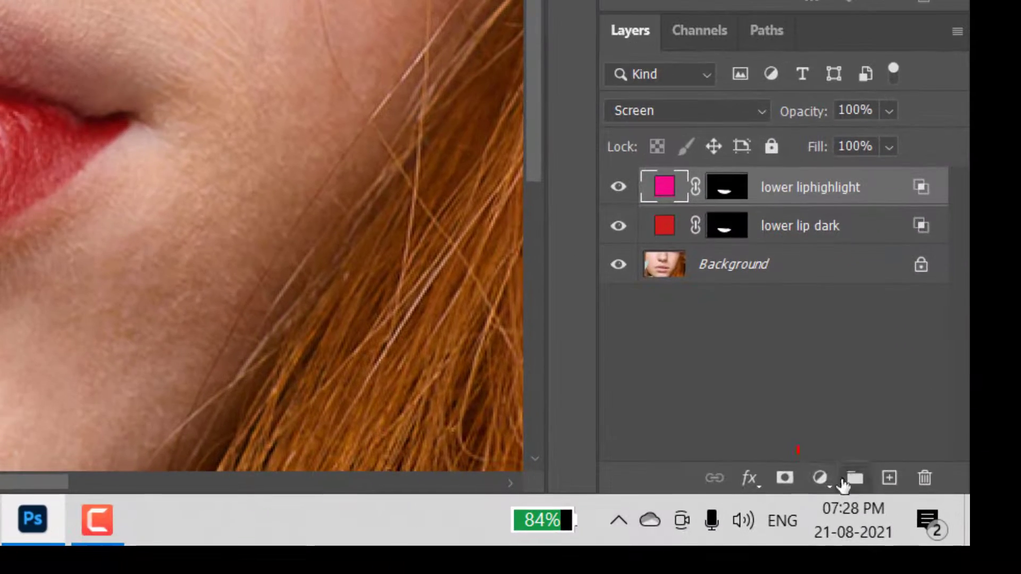
Add a Solid Color fill layer in red cc1f1f (H 0, S 85, B 80) and target its mask
{"action": "left_click", "coordinate": [829, 492]}
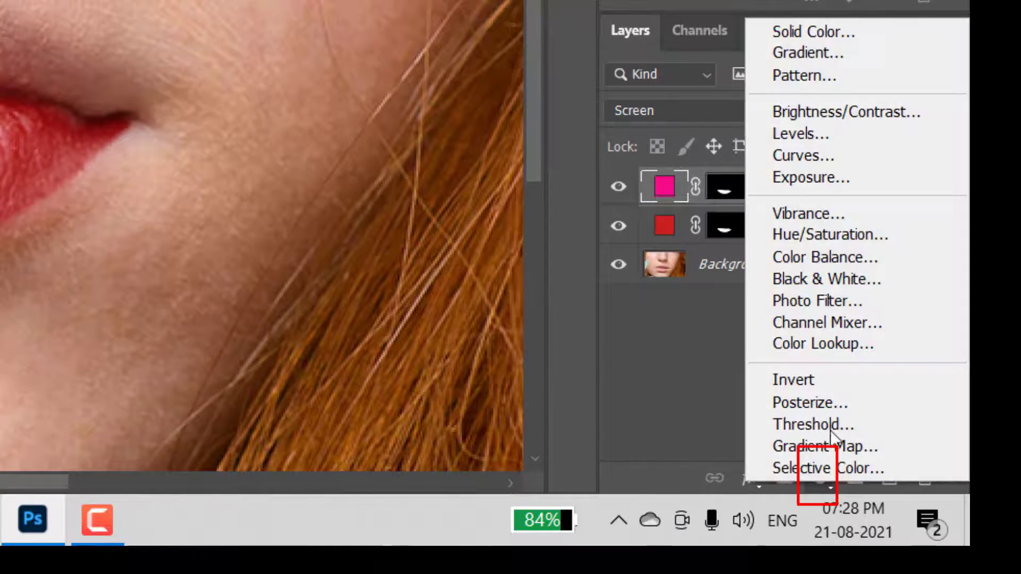
{"action": "left_click", "coordinate": [821, 30]}
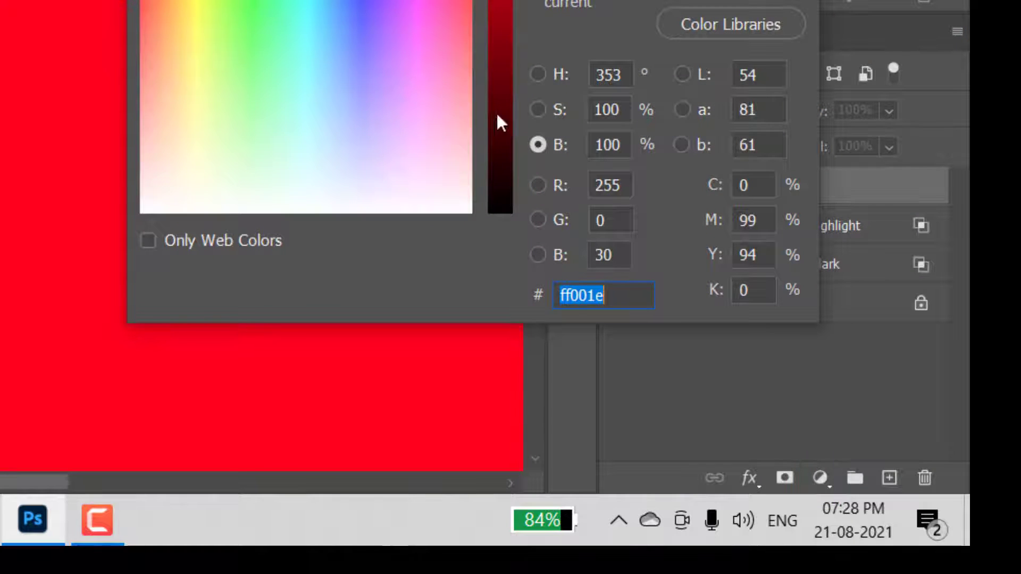
{"action": "left_click", "coordinate": [537, 109]}
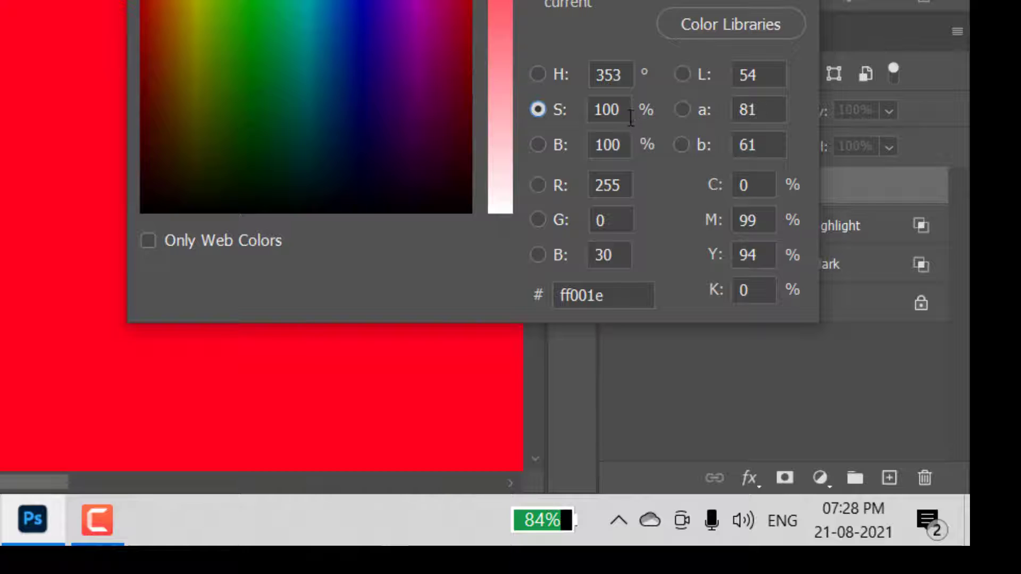
{"action": "left_click", "coordinate": [537, 106]}
{"action": "type", "text": "85"}
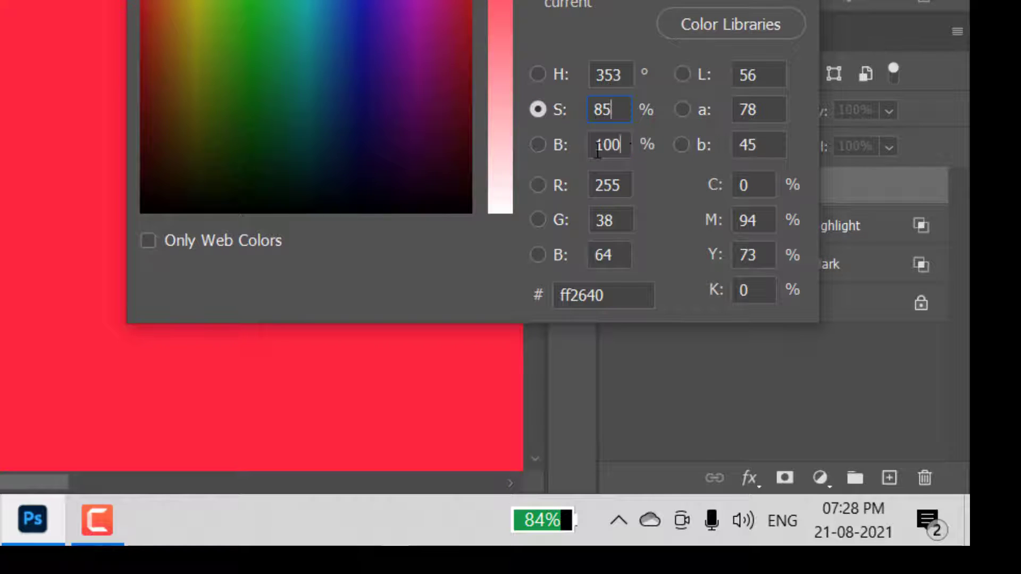
{"action": "left_click", "coordinate": [597, 151]}
{"action": "type", "text": "80"}
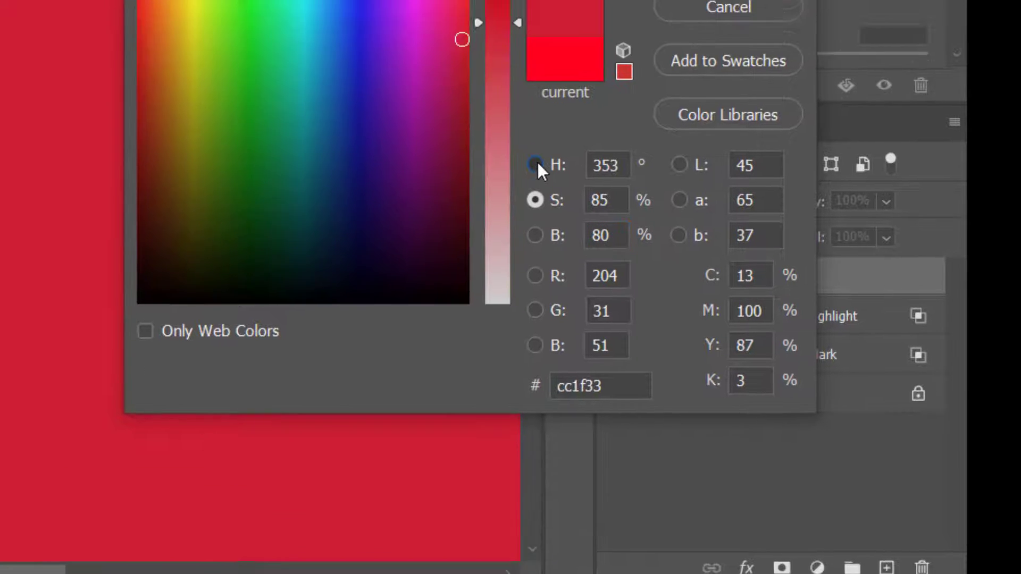
{"action": "left_click", "coordinate": [537, 74]}
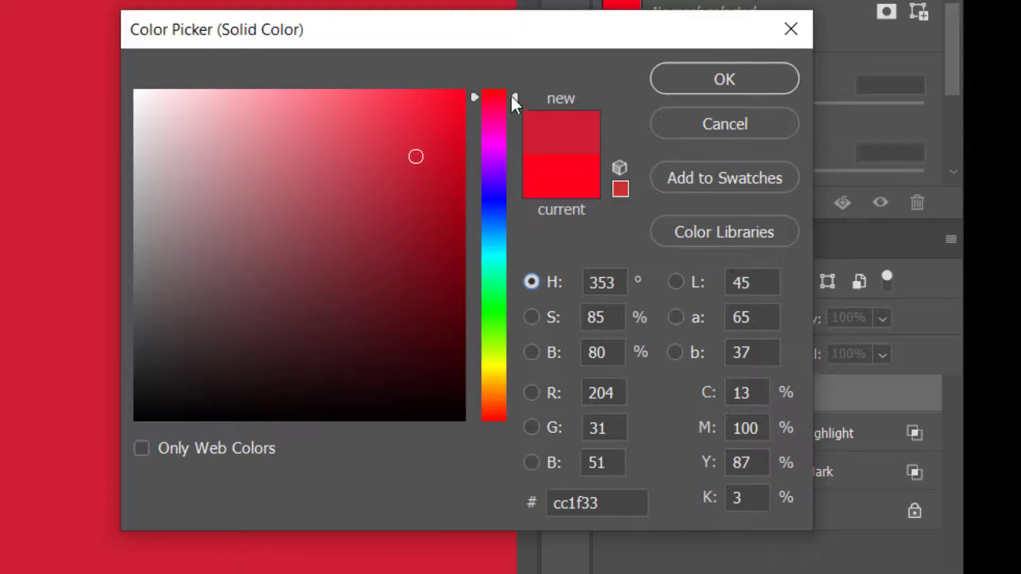
{"action": "left_click_drag", "start_coordinate": [511, 96], "coordinate": [519, 59]}
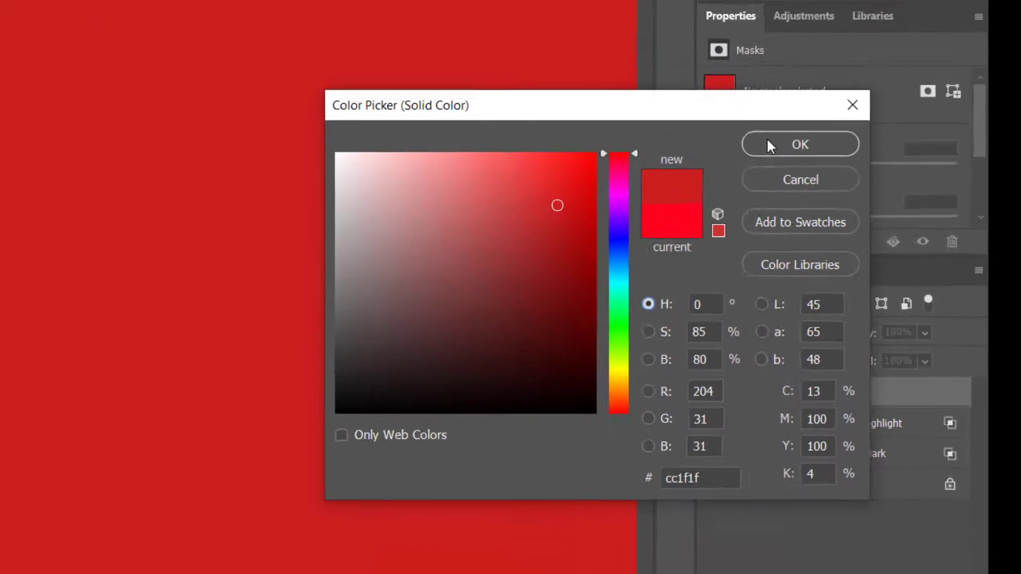
{"action": "left_click", "coordinate": [707, 80]}
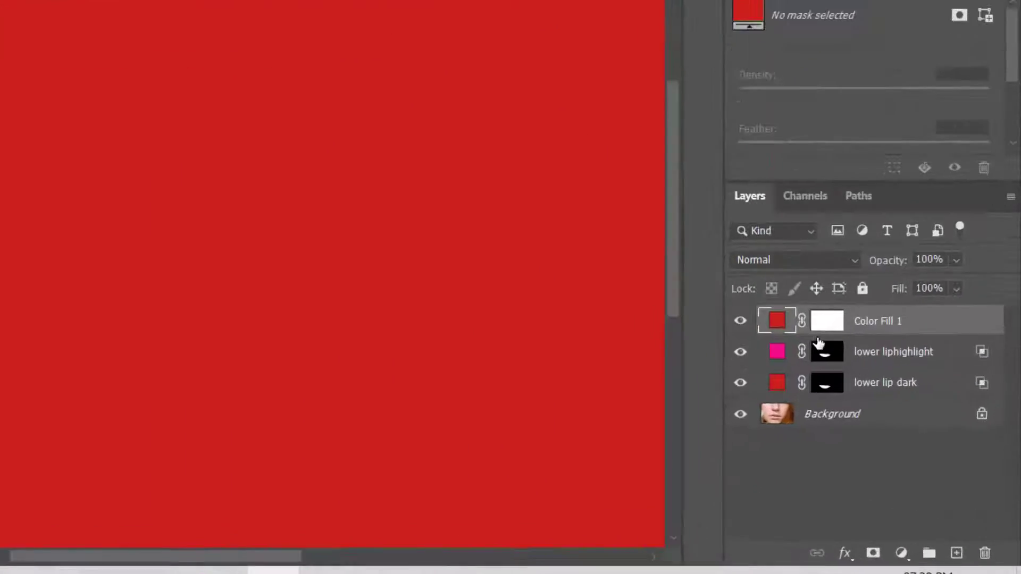
{"action": "left_click", "coordinate": [709, 214]}
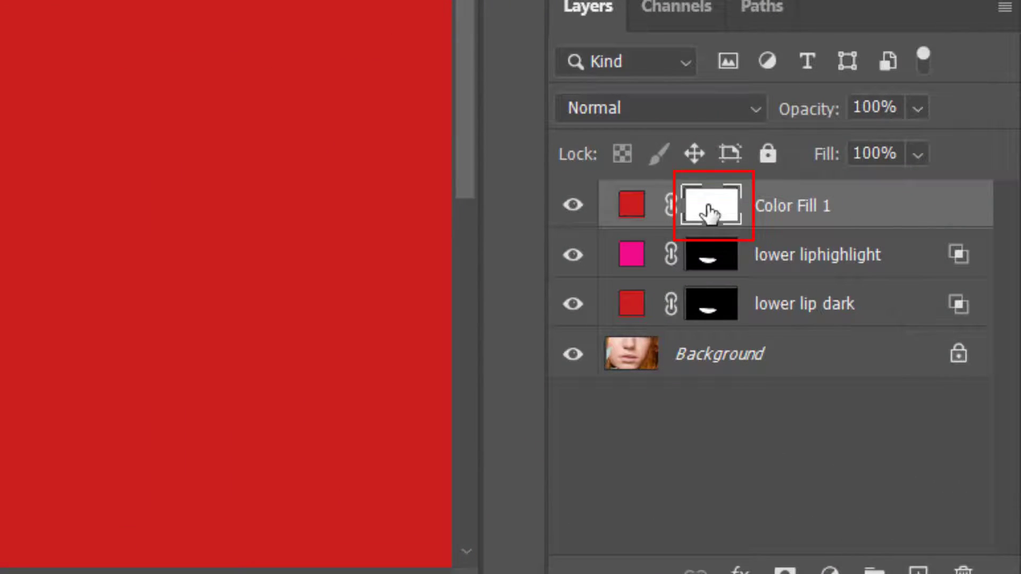
Invert the red fill's mask to black and rename the layer 'upper lip dark'
{"action": "key", "text": "ctrl+i"}
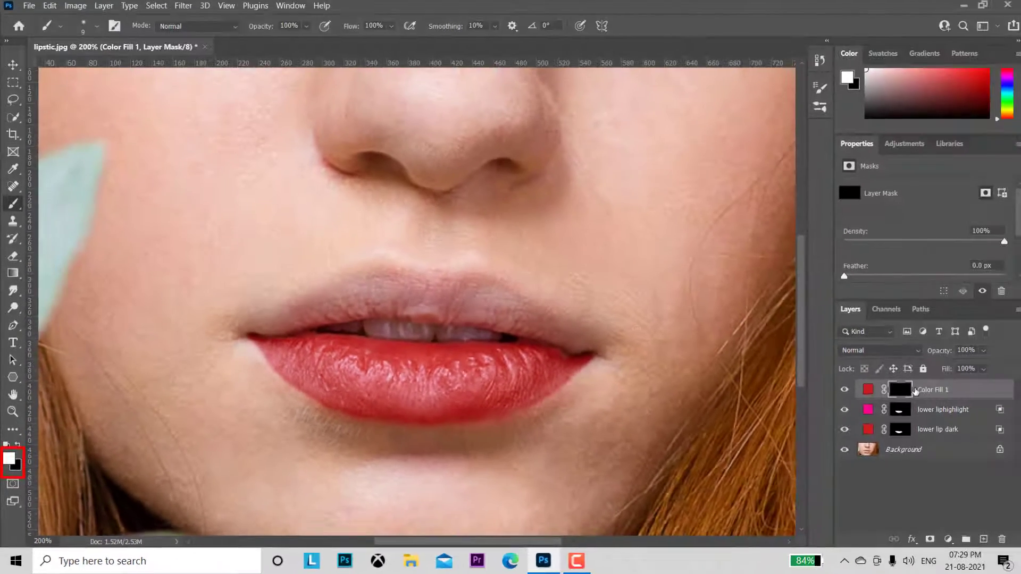
{"action": "double_click", "coordinate": [920, 390]}
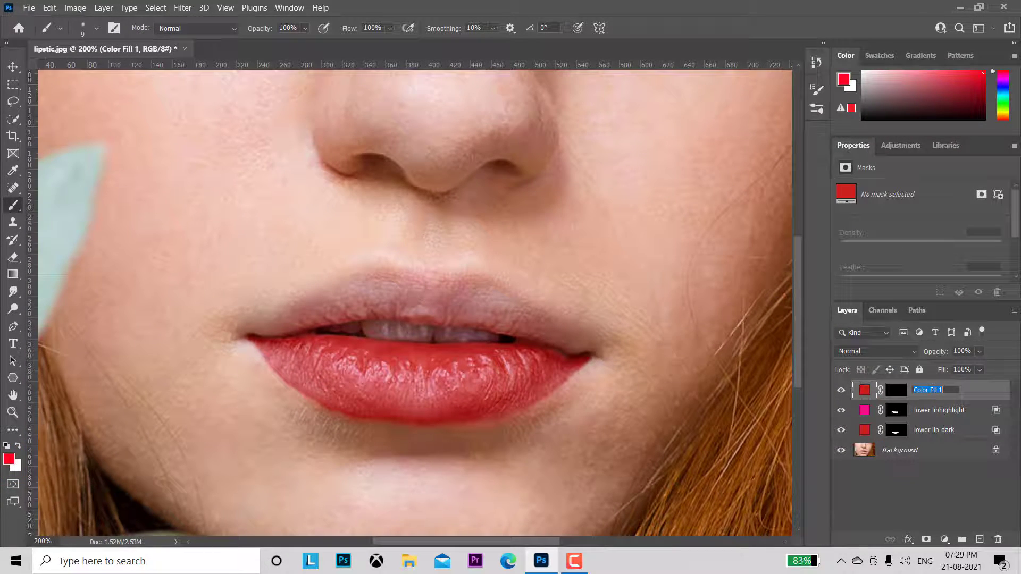
{"action": "type", "text": "upper lip dark"}
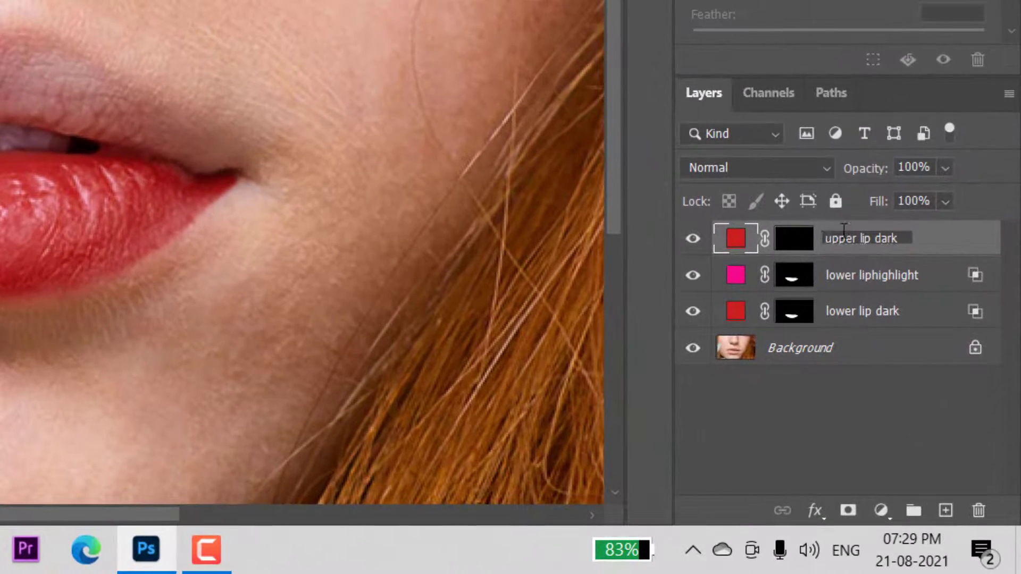
{"action": "left_click", "coordinate": [941, 241]}
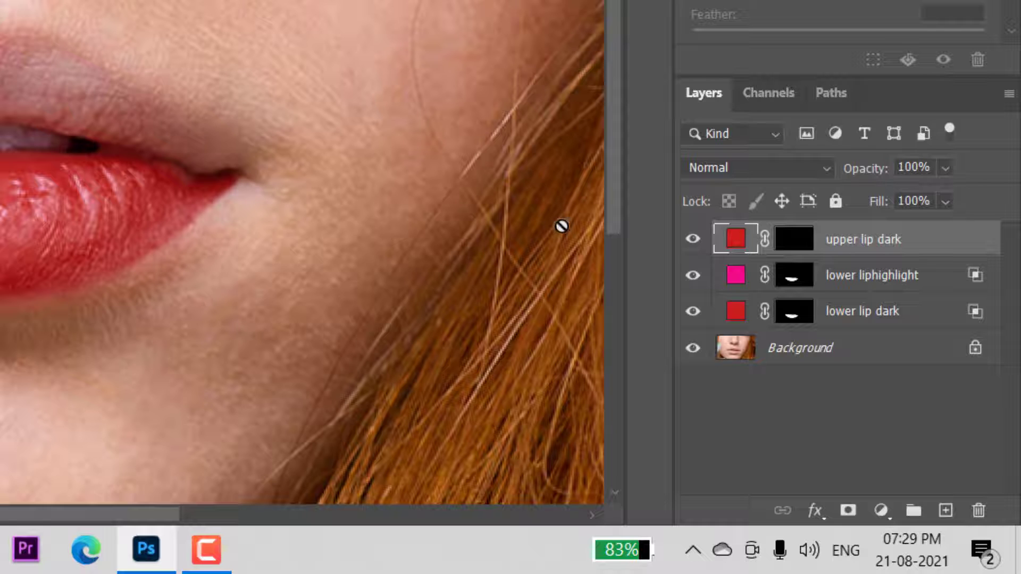
{"action": "left_click", "coordinate": [788, 238]}
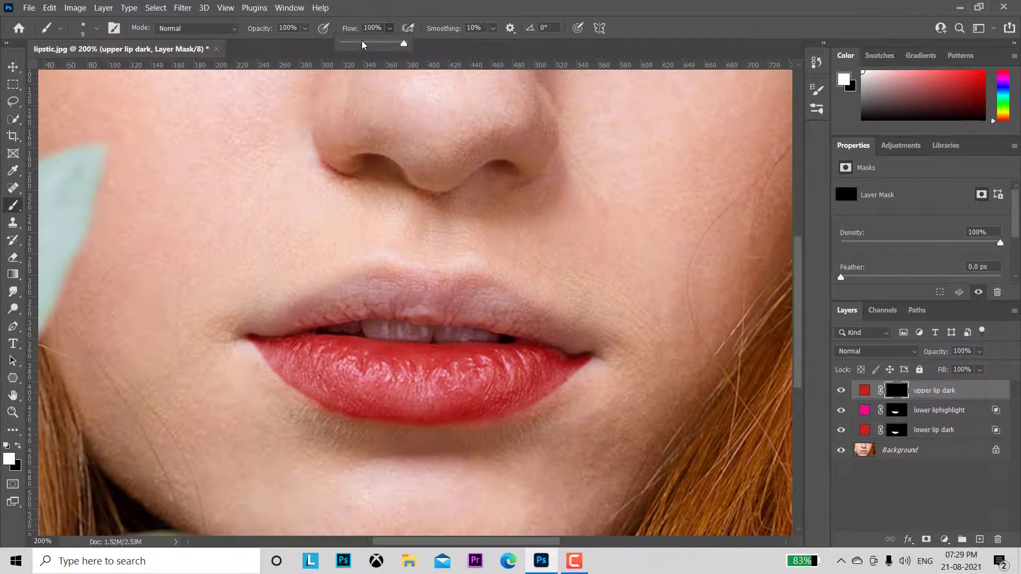
At 24% brush flow, paint white on the mask along the upper lip outline and its left portion
{"action": "left_click_drag", "start_coordinate": [362, 42], "coordinate": [357, 42]}
{"action": "left_click", "coordinate": [514, 62]}
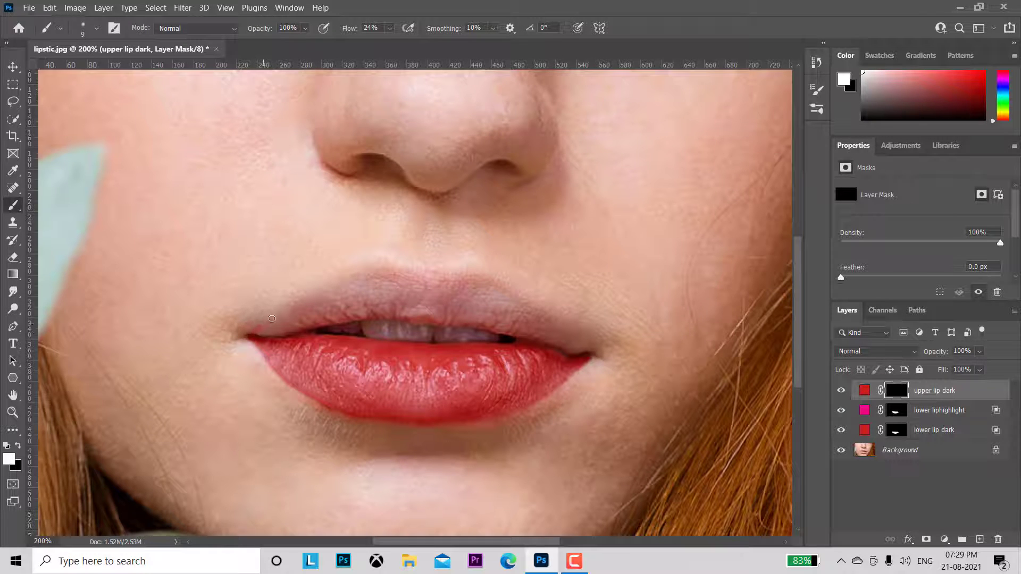
{"action": "mouse_move", "coordinate": [272, 318]}
{"action": "left_mouse_down"}
{"action": "mouse_move", "coordinate": [376, 263]}
{"action": "mouse_move", "coordinate": [469, 270]}
{"action": "mouse_move", "coordinate": [587, 350]}
{"action": "left_mouse_up"}
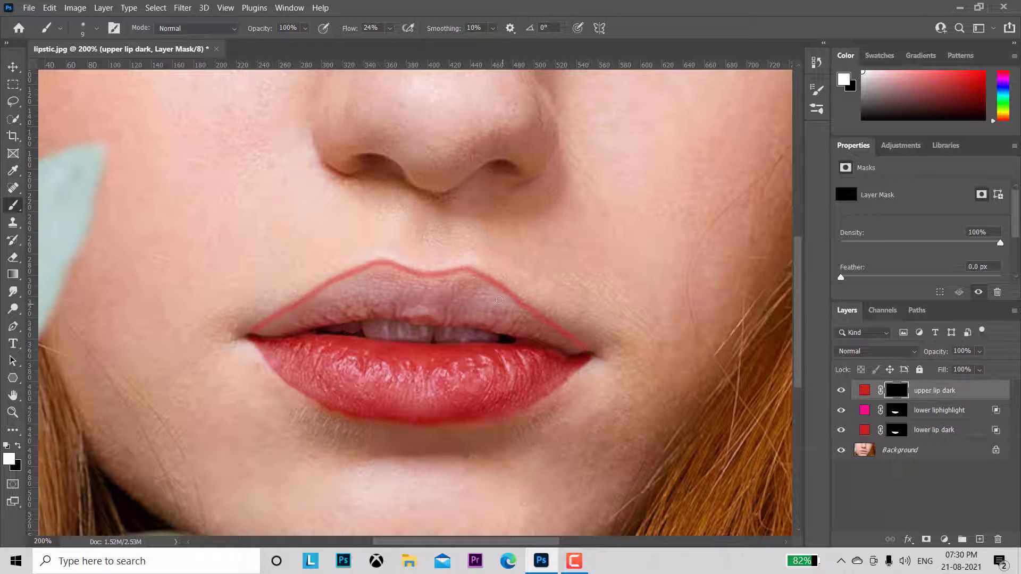
{"action": "left_click_drag", "start_coordinate": [487, 279], "coordinate": [527, 310]}
{"action": "mouse_move", "coordinate": [280, 315]}
{"action": "left_mouse_down"}
{"action": "mouse_move", "coordinate": [380, 266]}
{"action": "mouse_move", "coordinate": [410, 274]}
{"action": "mouse_move", "coordinate": [366, 269]}
{"action": "mouse_move", "coordinate": [261, 333]}
{"action": "mouse_move", "coordinate": [278, 332]}
{"action": "left_mouse_up"}
{"action": "mouse_move", "coordinate": [344, 297]}
{"action": "left_mouse_down"}
{"action": "mouse_move", "coordinate": [321, 309]}
{"action": "mouse_move", "coordinate": [345, 287]}
{"action": "mouse_move", "coordinate": [261, 336]}
{"action": "mouse_move", "coordinate": [325, 306]}
{"action": "mouse_move", "coordinate": [331, 321]}
{"action": "mouse_move", "coordinate": [317, 319]}
{"action": "mouse_move", "coordinate": [377, 305]}
{"action": "mouse_move", "coordinate": [356, 309]}
{"action": "left_mouse_up"}
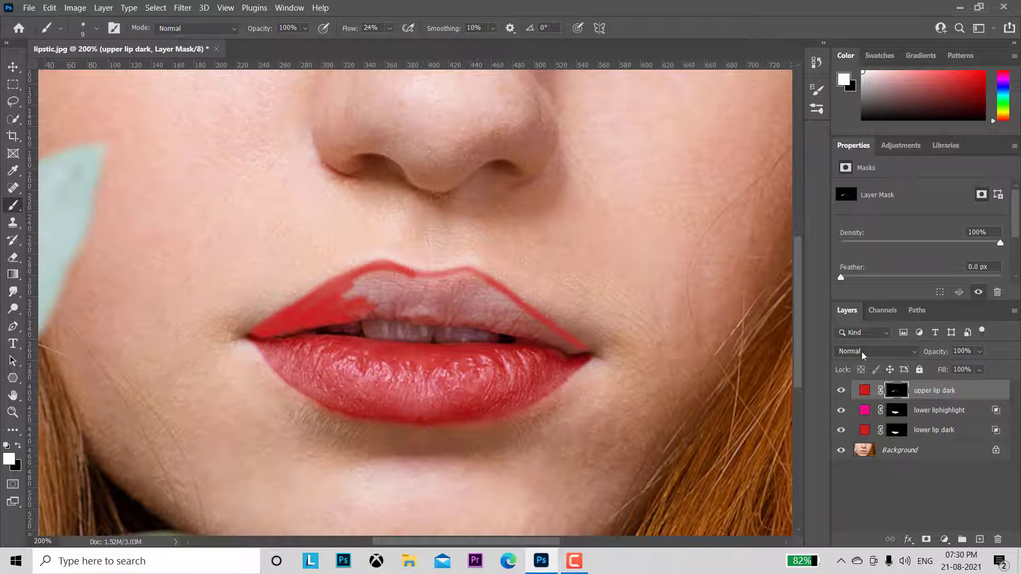
Set upper lip dark to Multiply and paint red over the upper lip's left, middle and lower edge
{"action": "left_click", "coordinate": [875, 352]}
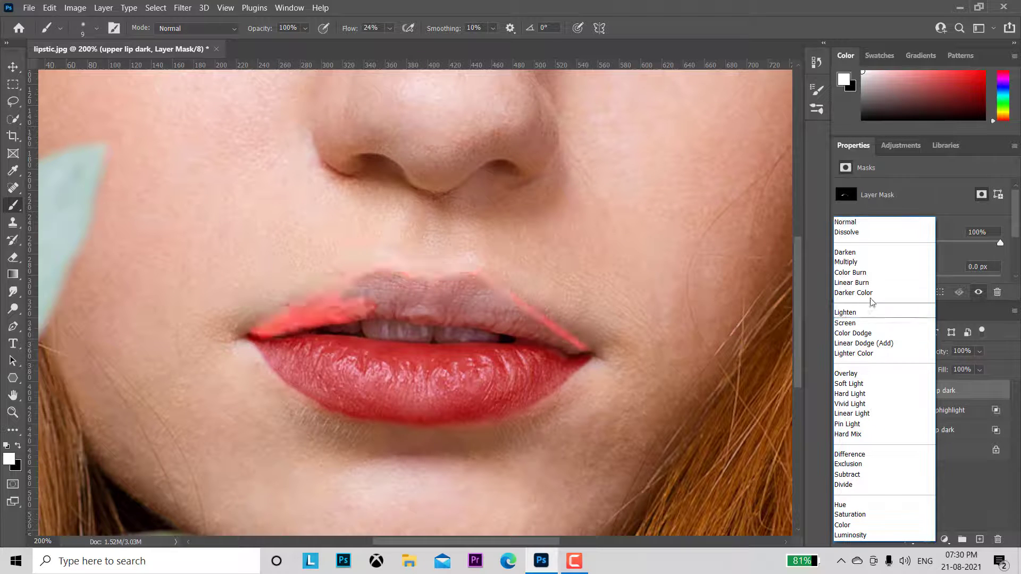
{"action": "left_click", "coordinate": [865, 262]}
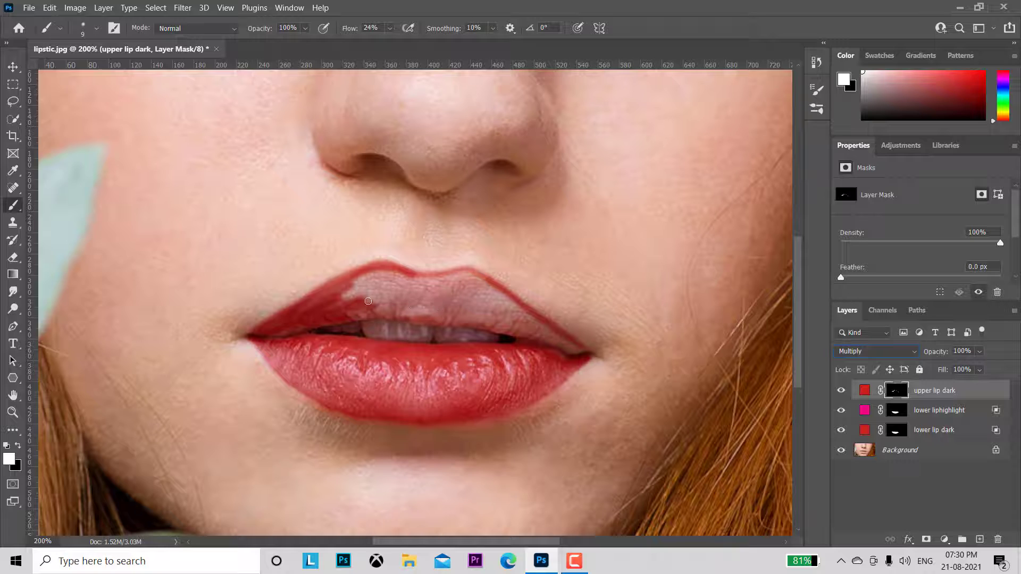
{"action": "mouse_move", "coordinate": [367, 302]}
{"action": "left_mouse_down"}
{"action": "mouse_move", "coordinate": [366, 279]}
{"action": "mouse_move", "coordinate": [339, 287]}
{"action": "mouse_move", "coordinate": [475, 274]}
{"action": "mouse_move", "coordinate": [512, 317]}
{"action": "left_mouse_up"}
{"action": "mouse_move", "coordinate": [362, 319]}
{"action": "left_mouse_down"}
{"action": "mouse_move", "coordinate": [489, 327]}
{"action": "mouse_move", "coordinate": [587, 355]}
{"action": "mouse_move", "coordinate": [476, 278]}
{"action": "mouse_move", "coordinate": [501, 293]}
{"action": "left_mouse_up"}
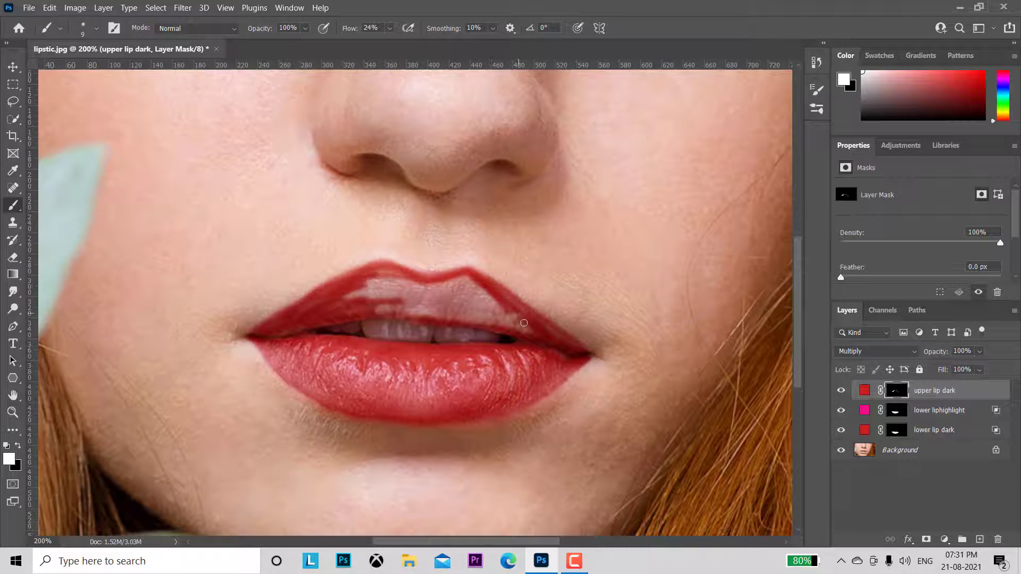
{"action": "left_click_drag", "start_coordinate": [509, 331], "coordinate": [362, 315]}
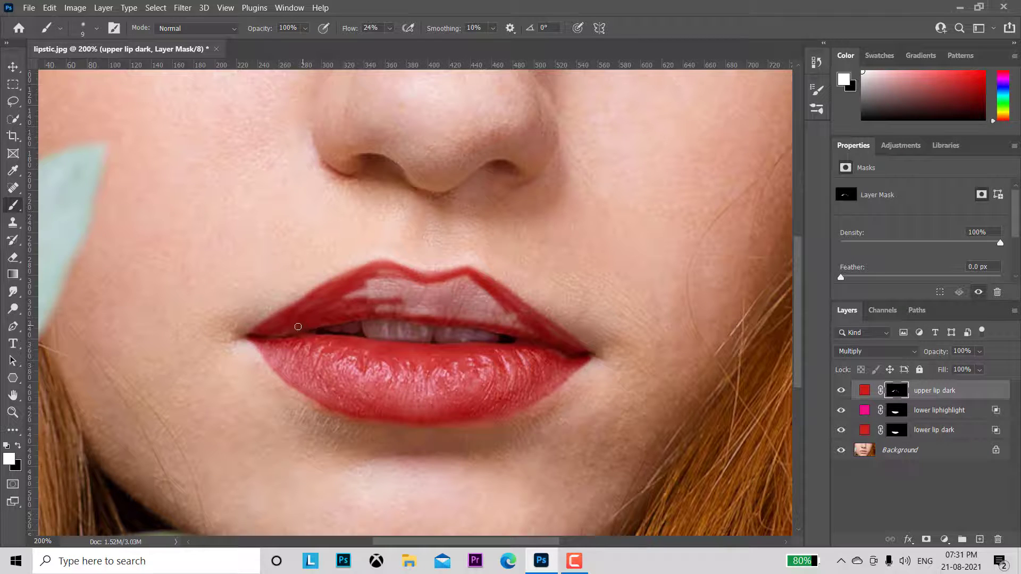
{"action": "mouse_move", "coordinate": [298, 327]}
{"action": "left_mouse_down"}
{"action": "mouse_move", "coordinate": [281, 334]}
{"action": "mouse_move", "coordinate": [348, 307]}
{"action": "left_mouse_up"}
At 100% flow with 20 px and 15 px brushes, fill the rest of the upper lip dark red
{"action": "left_click_drag", "start_coordinate": [347, 29], "coordinate": [457, 37]}
{"action": "key", "text": "bracketright"}
{"action": "key", "text": "bracketright"}
{"action": "mouse_move", "coordinate": [391, 305]}
{"action": "left_mouse_down"}
{"action": "mouse_move", "coordinate": [351, 302]}
{"action": "mouse_move", "coordinate": [378, 272]}
{"action": "mouse_move", "coordinate": [409, 282]}
{"action": "mouse_move", "coordinate": [467, 275]}
{"action": "mouse_move", "coordinate": [520, 324]}
{"action": "mouse_move", "coordinate": [408, 309]}
{"action": "left_mouse_up"}
{"action": "mouse_move", "coordinate": [360, 306]}
{"action": "left_mouse_down"}
{"action": "mouse_move", "coordinate": [392, 289]}
{"action": "mouse_move", "coordinate": [438, 299]}
{"action": "mouse_move", "coordinate": [383, 301]}
{"action": "mouse_move", "coordinate": [499, 310]}
{"action": "mouse_move", "coordinate": [485, 291]}
{"action": "mouse_move", "coordinate": [512, 297]}
{"action": "mouse_move", "coordinate": [523, 318]}
{"action": "mouse_move", "coordinate": [563, 340]}
{"action": "mouse_move", "coordinate": [518, 327]}
{"action": "left_mouse_up"}
{"action": "key", "text": "bracketleft"}
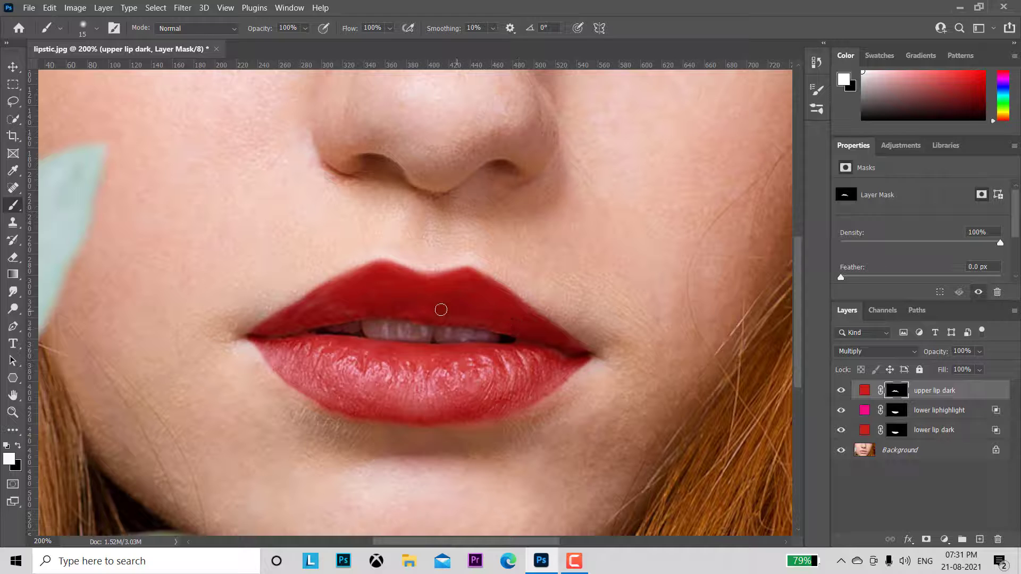
{"action": "left_click_drag", "start_coordinate": [332, 290], "coordinate": [266, 330]}
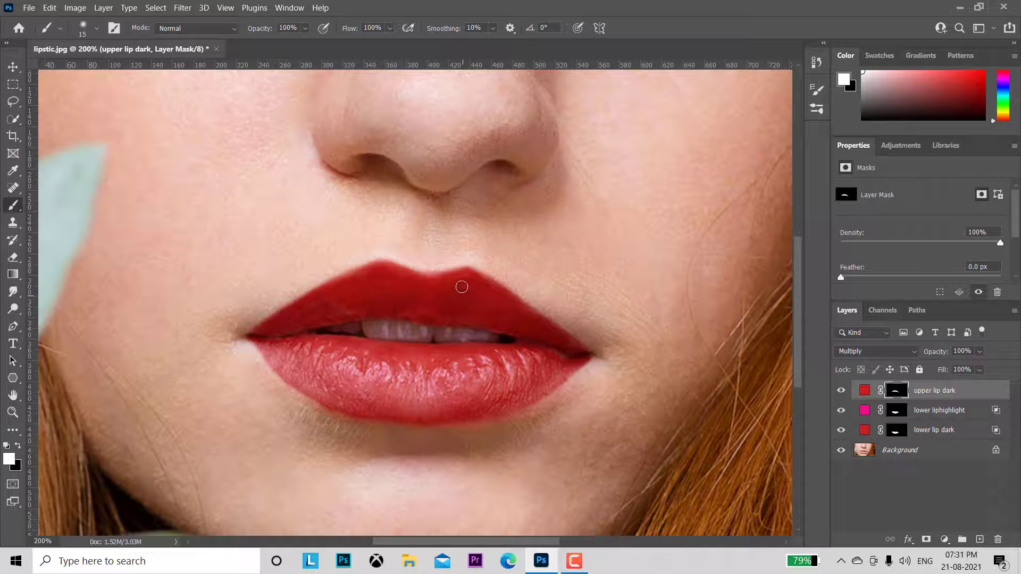
{"action": "mouse_move", "coordinate": [468, 294]}
{"action": "left_mouse_down"}
{"action": "mouse_move", "coordinate": [519, 308]}
{"action": "mouse_move", "coordinate": [574, 348]}
{"action": "left_mouse_up"}
Split upper lip dark's Underlying Layer Blend If white slider to 81/209 so highlights show through
{"action": "left_click", "coordinate": [987, 394]}
{"action": "double_click", "coordinate": [986, 406]}
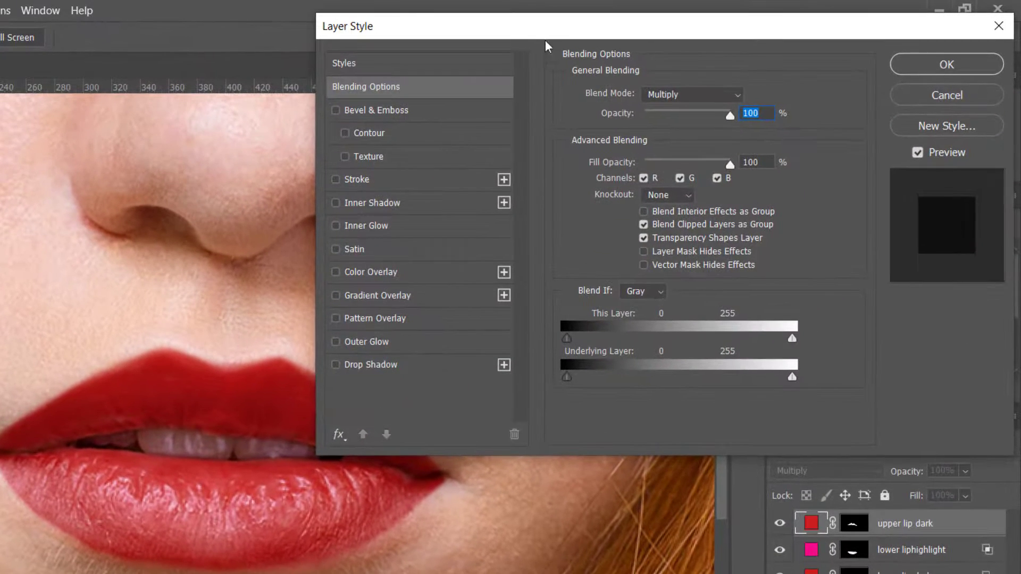
{"action": "left_click_drag", "start_coordinate": [656, 22], "coordinate": [674, 25]}
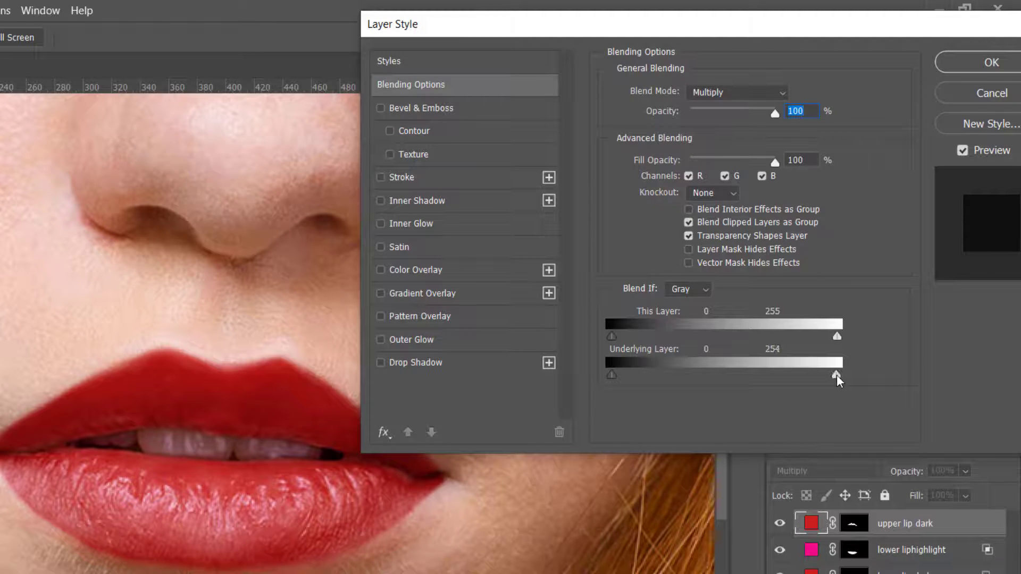
{"action": "mouse_move", "coordinate": [837, 377]}
{"action": "left_mouse_down"}
{"action": "mouse_move", "coordinate": [771, 392]}
{"action": "mouse_move", "coordinate": [765, 375]}
{"action": "mouse_move", "coordinate": [784, 376]}
{"action": "mouse_move", "coordinate": [716, 380]}
{"action": "left_mouse_up"}
{"action": "key", "text": "alt"}
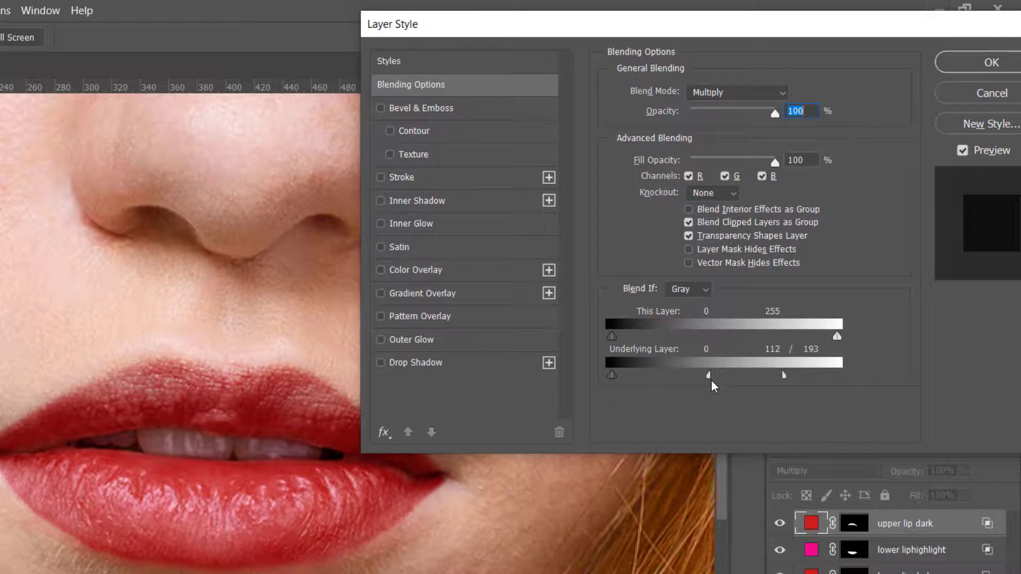
{"action": "left_click_drag", "start_coordinate": [784, 377], "coordinate": [798, 379]}
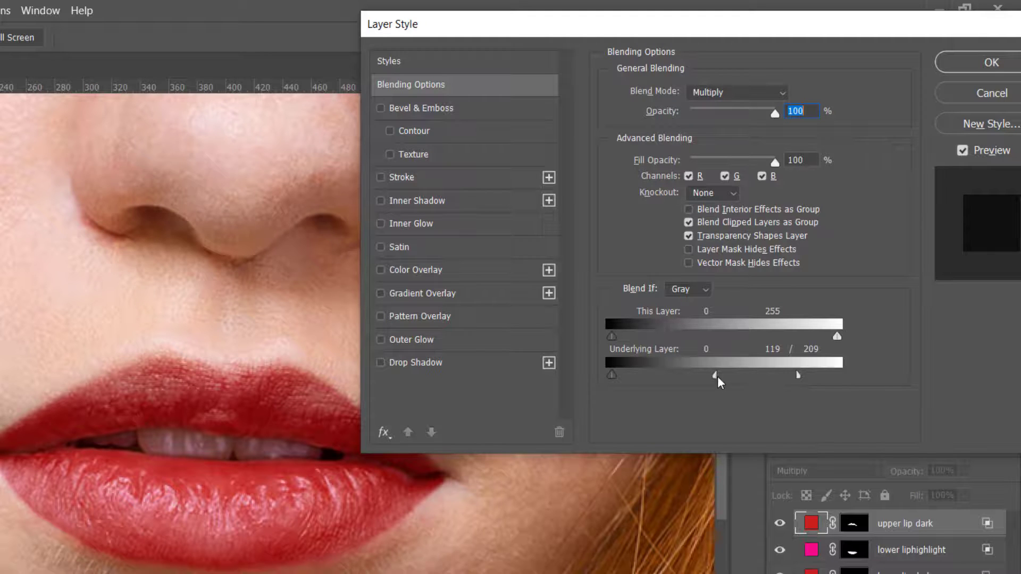
{"action": "left_click_drag", "start_coordinate": [715, 376], "coordinate": [698, 383]}
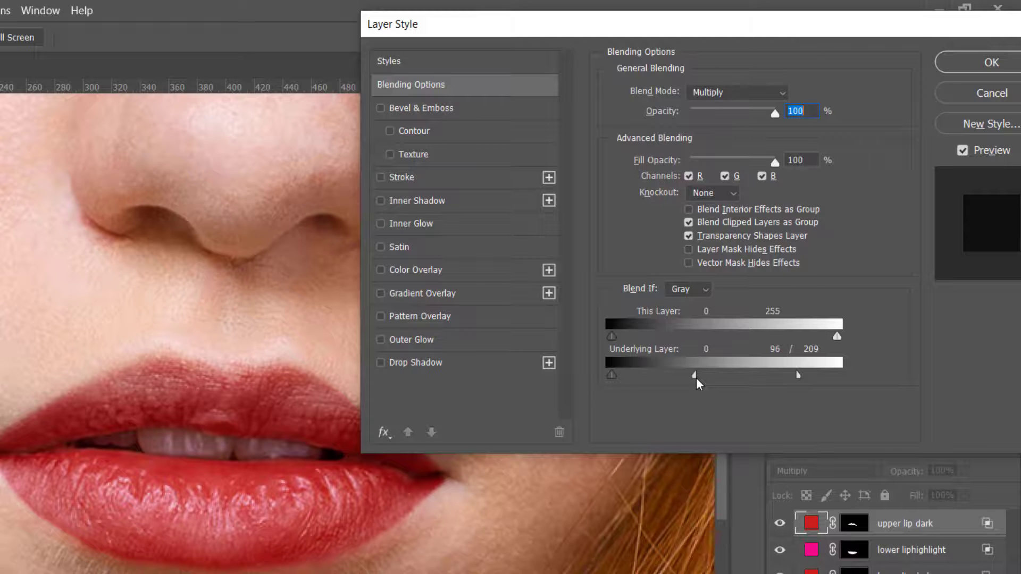
{"action": "left_click_drag", "start_coordinate": [698, 383], "coordinate": [685, 384]}
{"action": "left_click_drag", "start_coordinate": [705, 27], "coordinate": [661, 46]}
{"action": "left_click", "coordinate": [921, 85]}
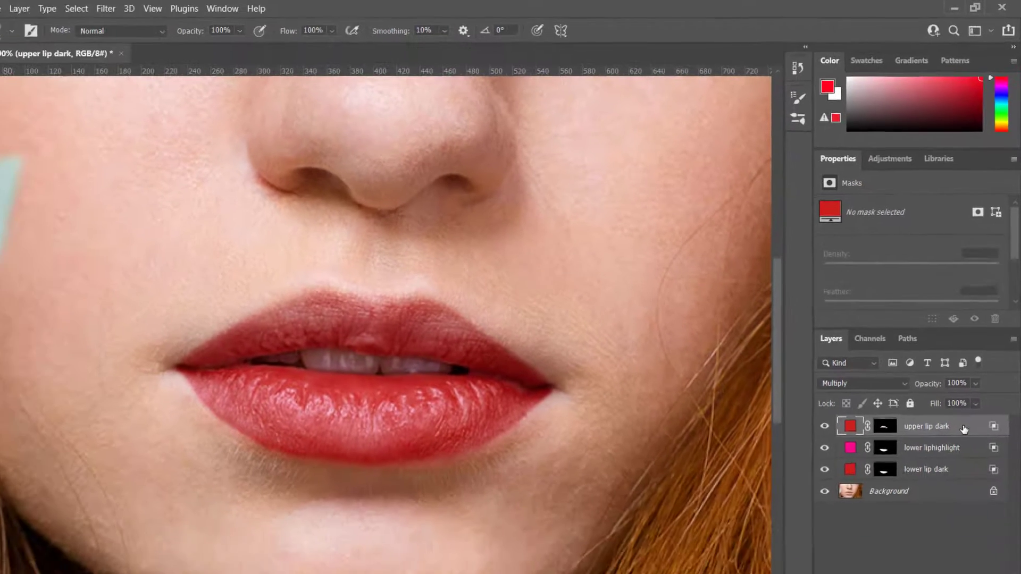
Duplicate upper lip dark and rename the copy 'upper lip highlight'
{"action": "key", "text": "ctrl+j"}
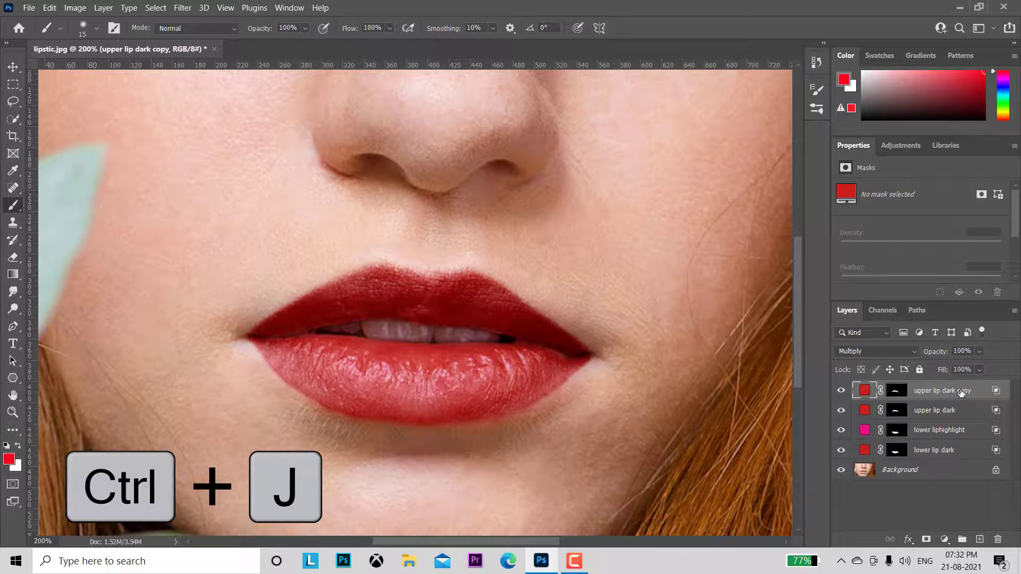
{"action": "double_click", "coordinate": [960, 393]}
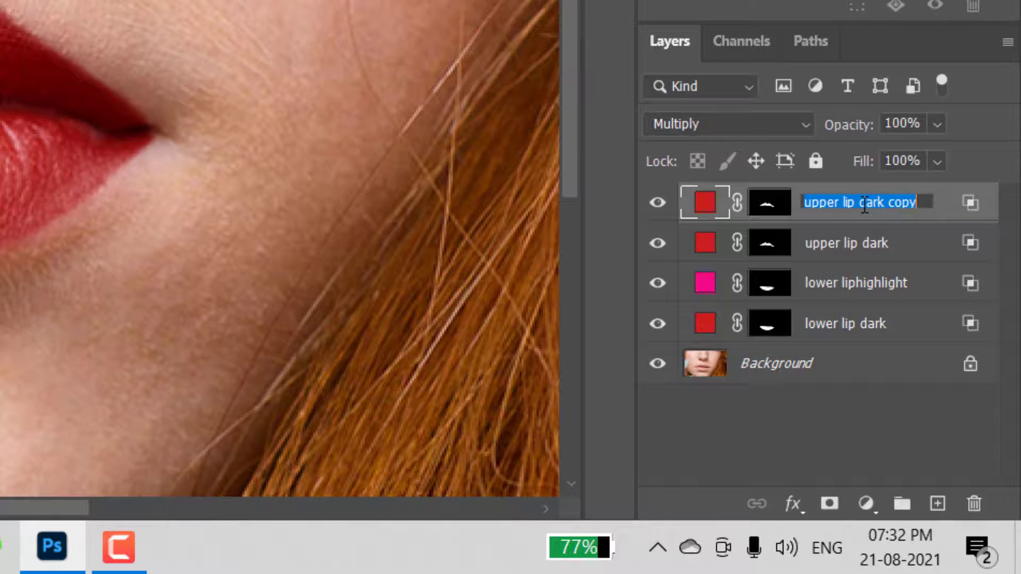
{"action": "left_click", "coordinate": [858, 206]}
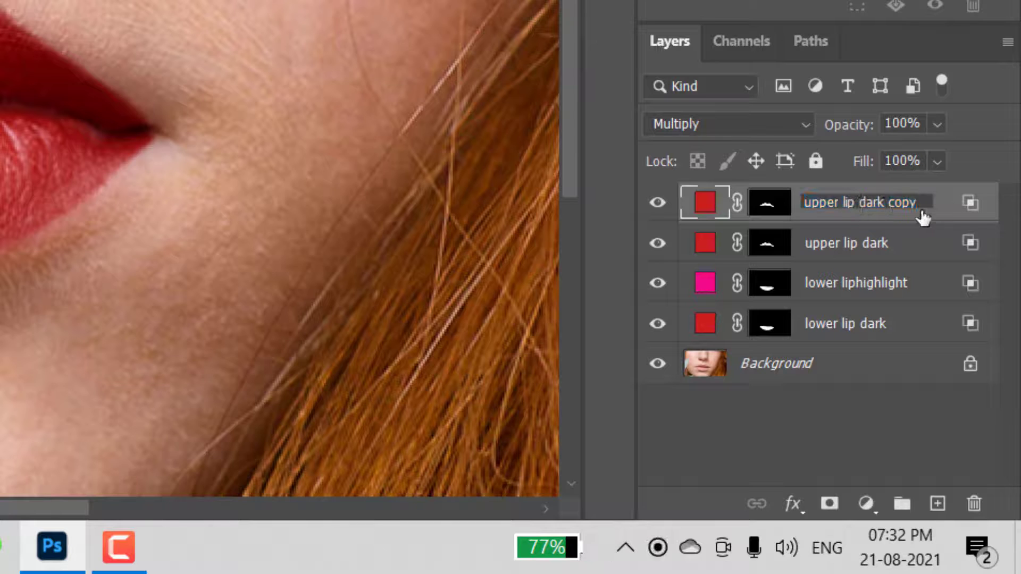
{"action": "left_click_drag", "start_coordinate": [920, 201], "coordinate": [860, 210]}
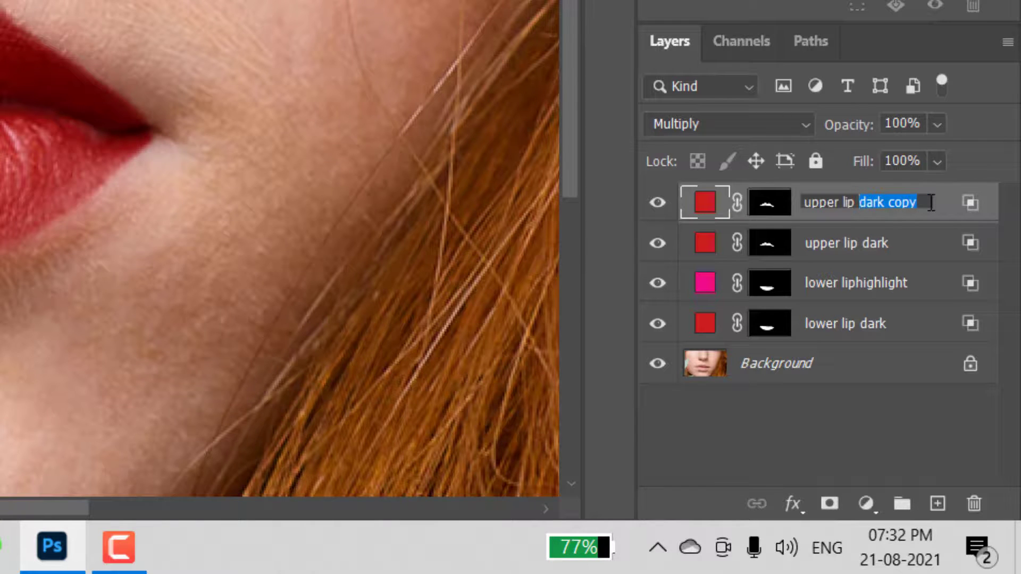
{"action": "type", "text": "hi"}
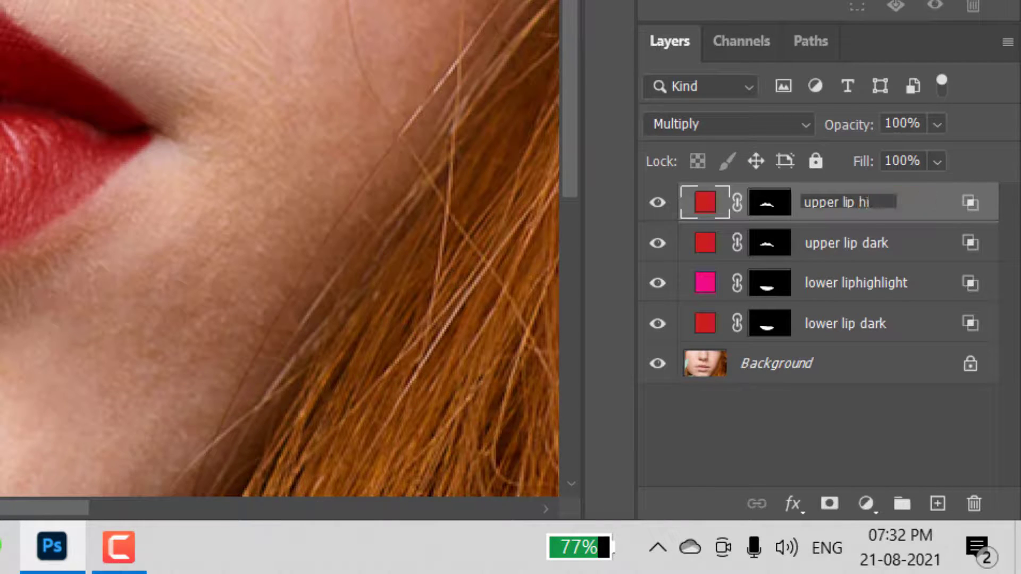
{"action": "type", "text": "gh"}
{"action": "type", "text": "light"}
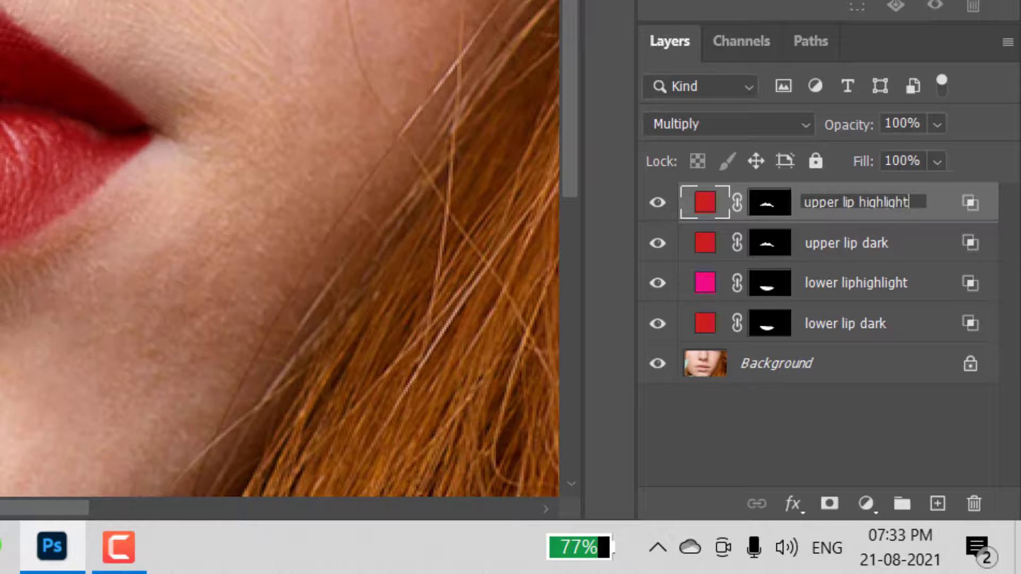
Confirm the 'upper lip highlight' name and set the layer's blend mode to Screen
{"action": "left_click", "coordinate": [937, 201]}
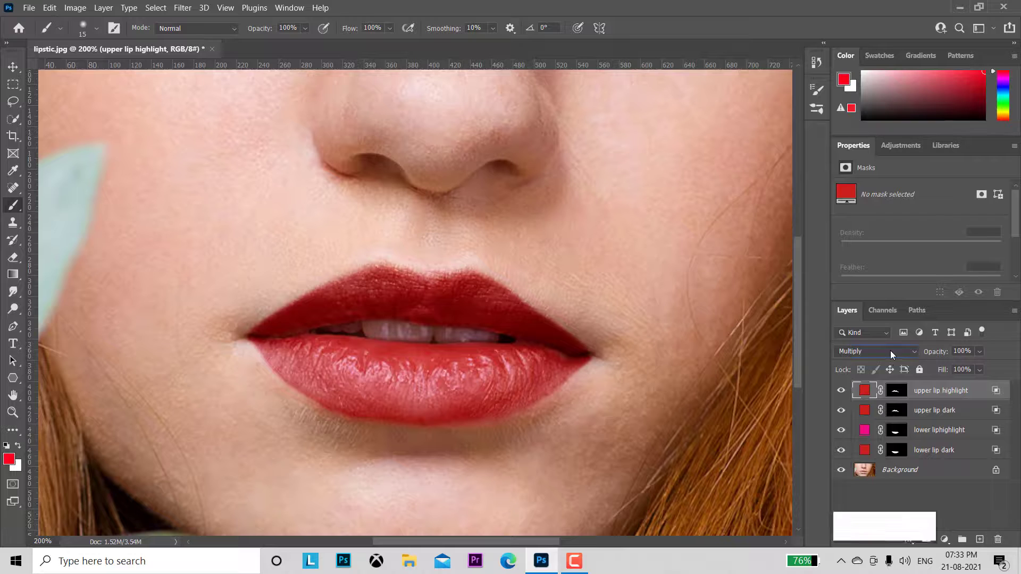
{"action": "left_click", "coordinate": [890, 350]}
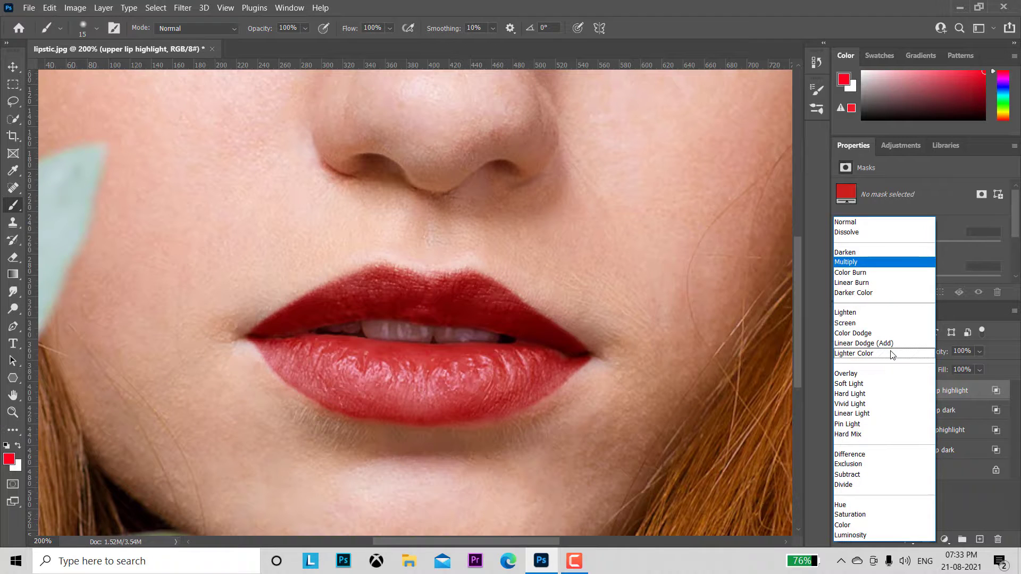
{"action": "left_click", "coordinate": [859, 321]}
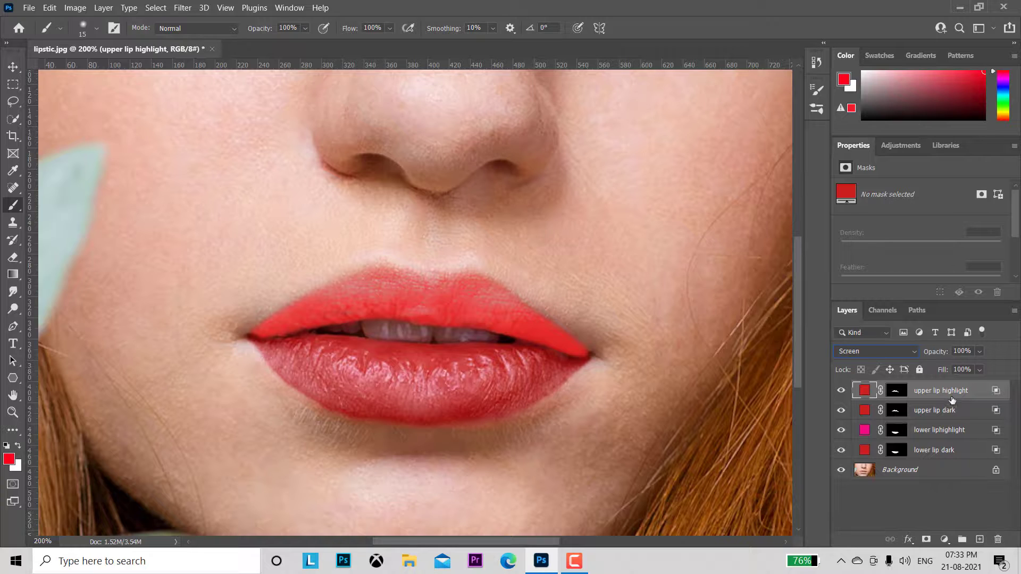
Split the Underlying Layer Blend If black slider to about 79/189 for a soft glossy sheen
{"action": "double_click", "coordinate": [994, 390]}
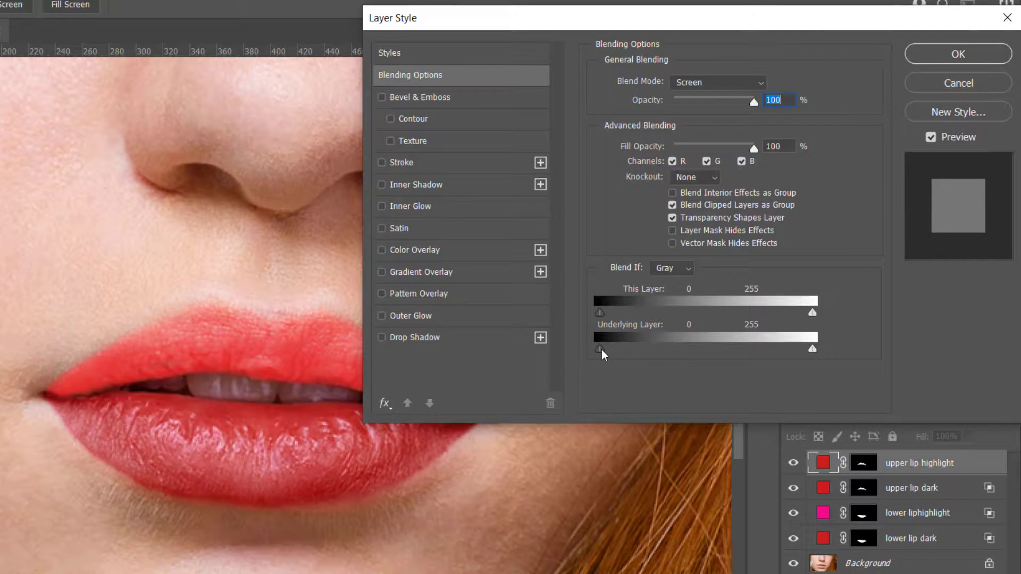
{"action": "left_click_drag", "start_coordinate": [601, 349], "coordinate": [712, 353]}
{"action": "key", "text": "alt"}
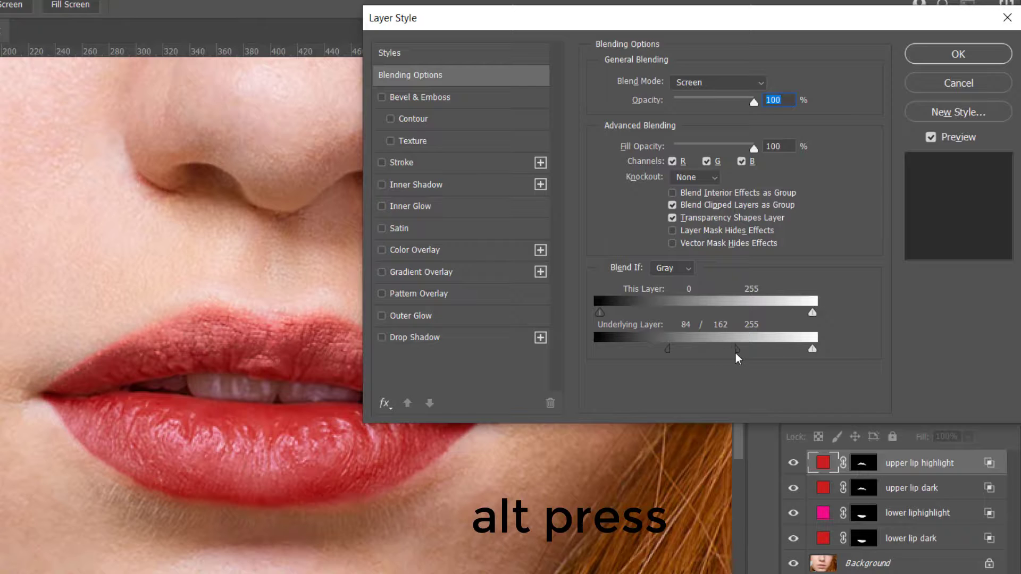
{"action": "left_click_drag", "start_coordinate": [657, 349], "coordinate": [675, 350]}
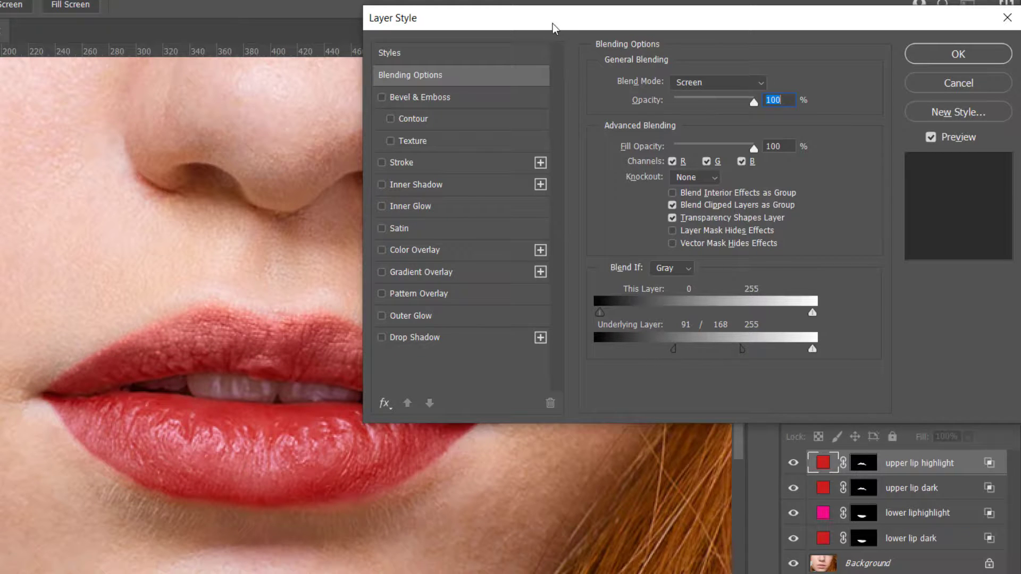
{"action": "left_click_drag", "start_coordinate": [555, 26], "coordinate": [615, 22]}
{"action": "mouse_move", "coordinate": [806, 344]}
{"action": "left_mouse_down"}
{"action": "mouse_move", "coordinate": [831, 346]}
{"action": "mouse_move", "coordinate": [814, 349]}
{"action": "left_mouse_up"}
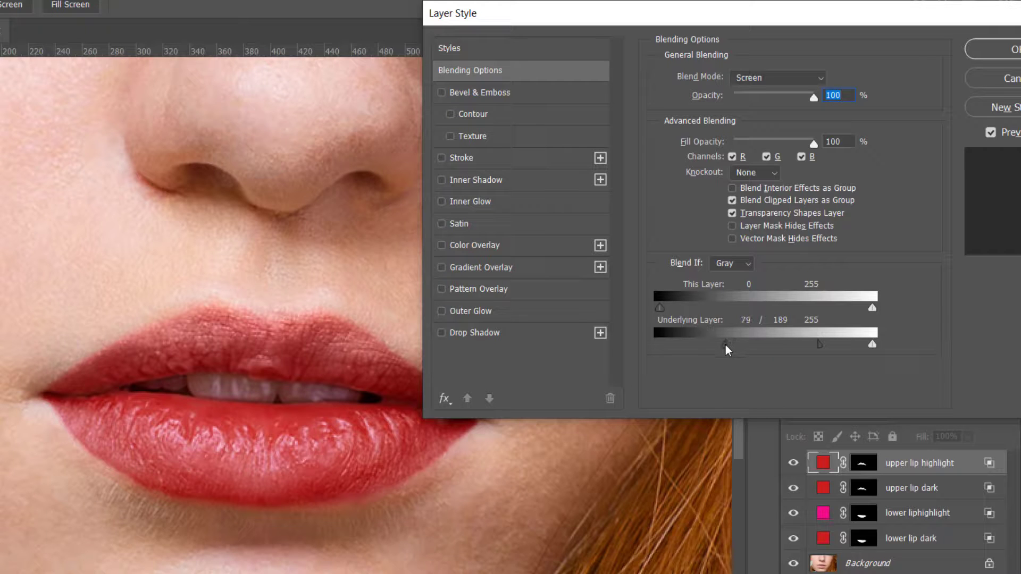
{"action": "left_click_drag", "start_coordinate": [838, 18], "coordinate": [801, 22]}
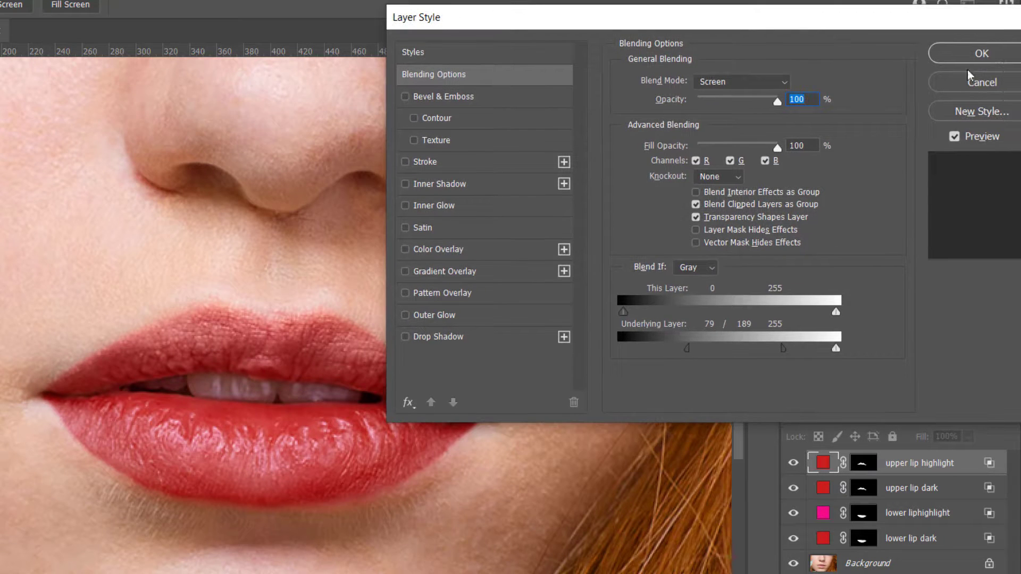
{"action": "left_click", "coordinate": [962, 45]}
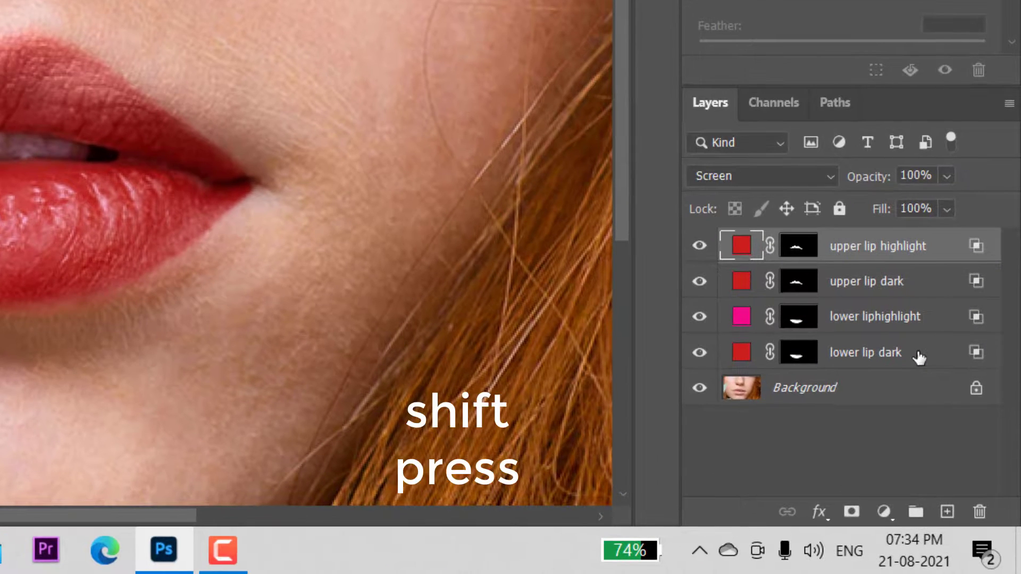
Group the four lip layers into Group 1 and toggle its visibility to compare before and after
{"action": "left_click", "coordinate": [919, 355], "text": "shift"}
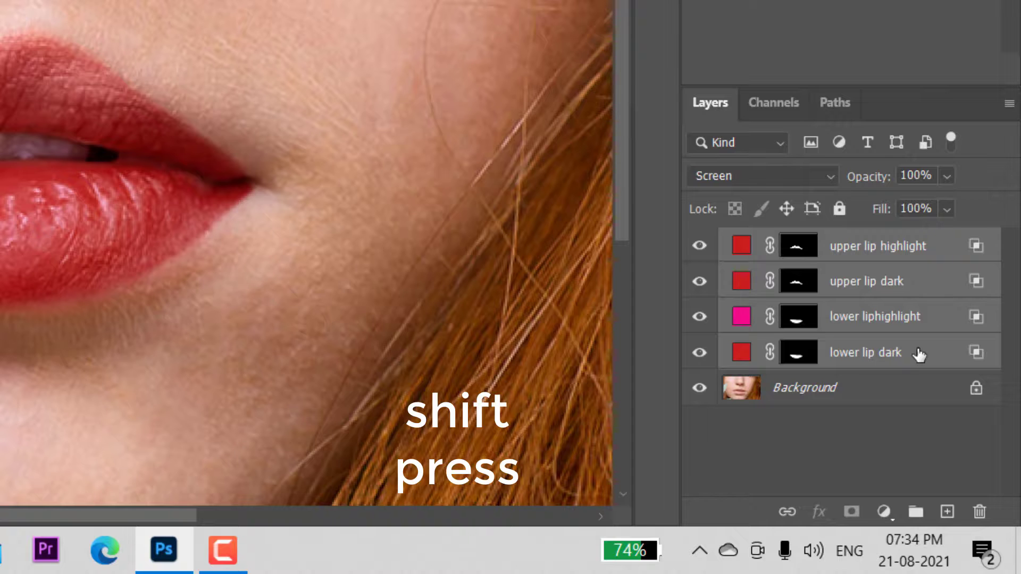
{"action": "key", "text": "ctrl+g"}
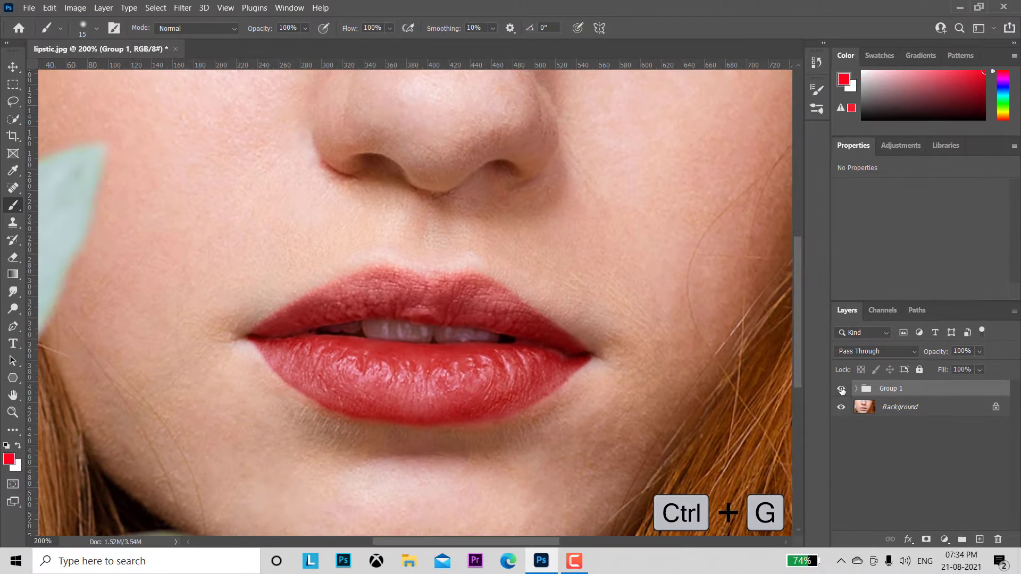
{"action": "left_click", "coordinate": [840, 388]}
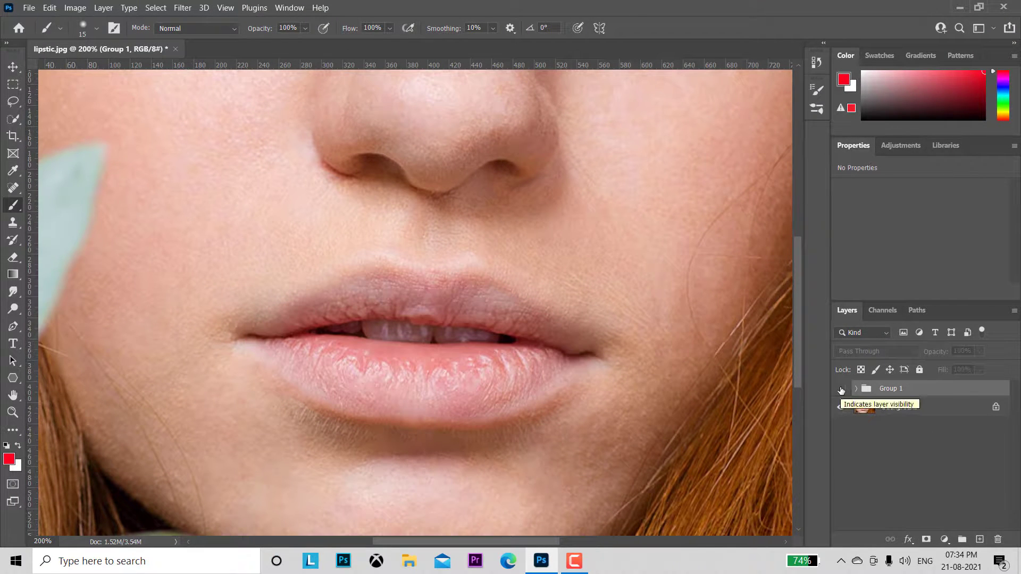
{"action": "left_click", "coordinate": [840, 389]}
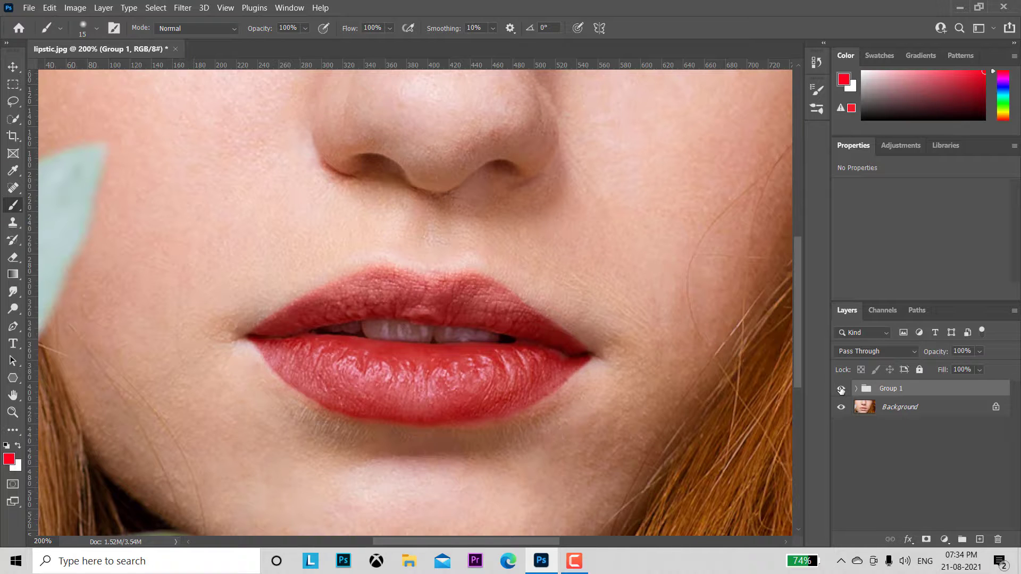
{"action": "key", "text": "z"}
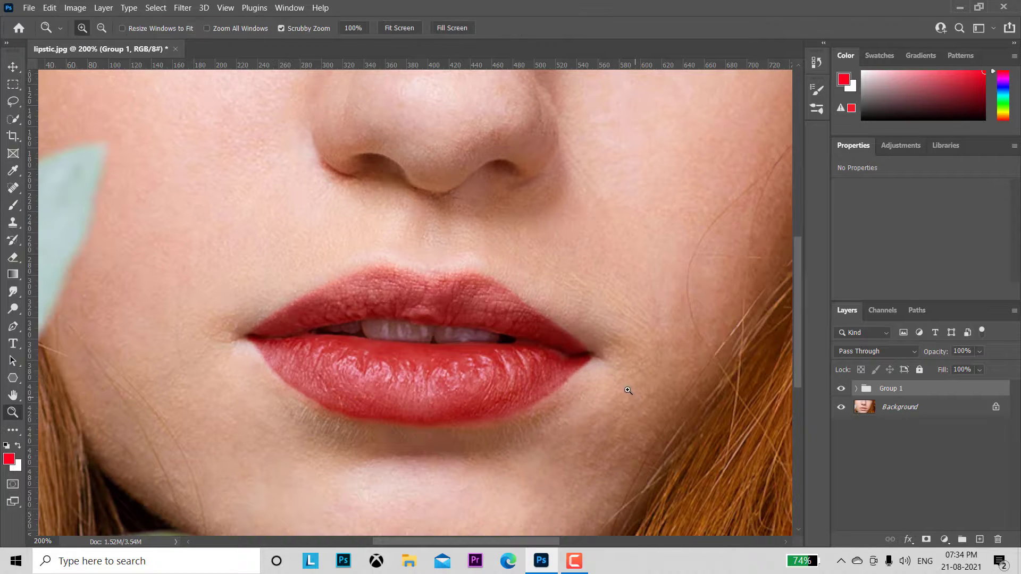
{"action": "left_click_drag", "start_coordinate": [628, 390], "coordinate": [588, 346]}
{"action": "key", "text": "b"}
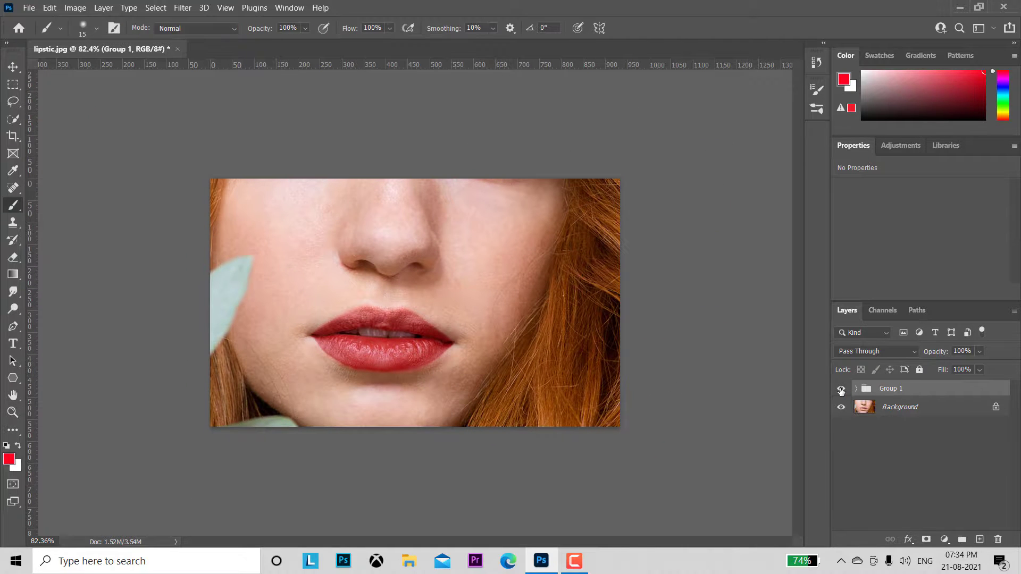
{"action": "left_click", "coordinate": [840, 390]}
{"action": "left_click", "coordinate": [841, 390]}
{"action": "left_click", "coordinate": [840, 390]}
{"action": "left_click", "coordinate": [840, 389]}
{"action": "left_click", "coordinate": [841, 390]}
{"action": "left_click", "coordinate": [841, 390]}
{"action": "key", "text": "z"}
{"action": "left_click_drag", "start_coordinate": [519, 317], "coordinate": [549, 338]}
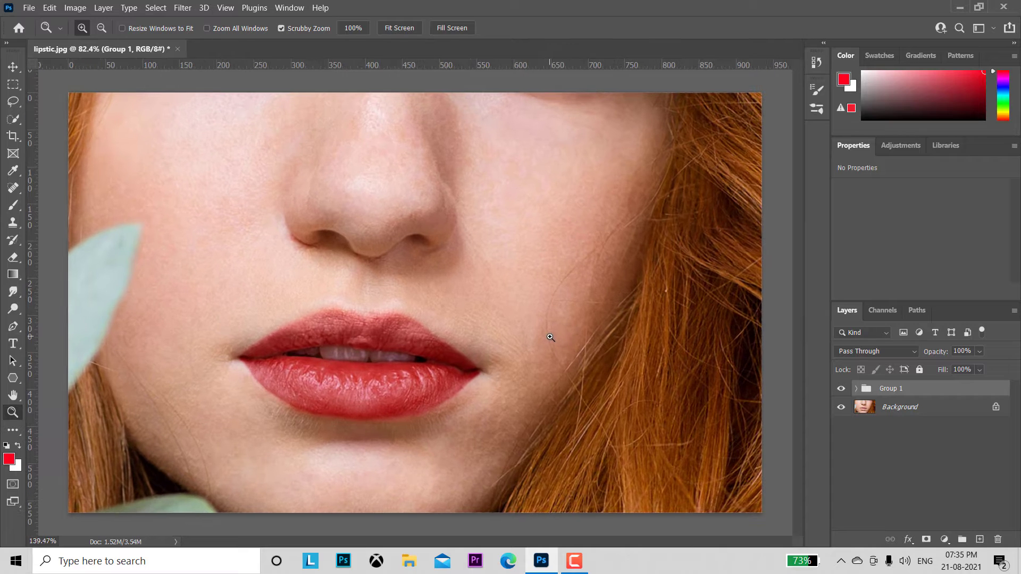
{"action": "key", "text": "b"}
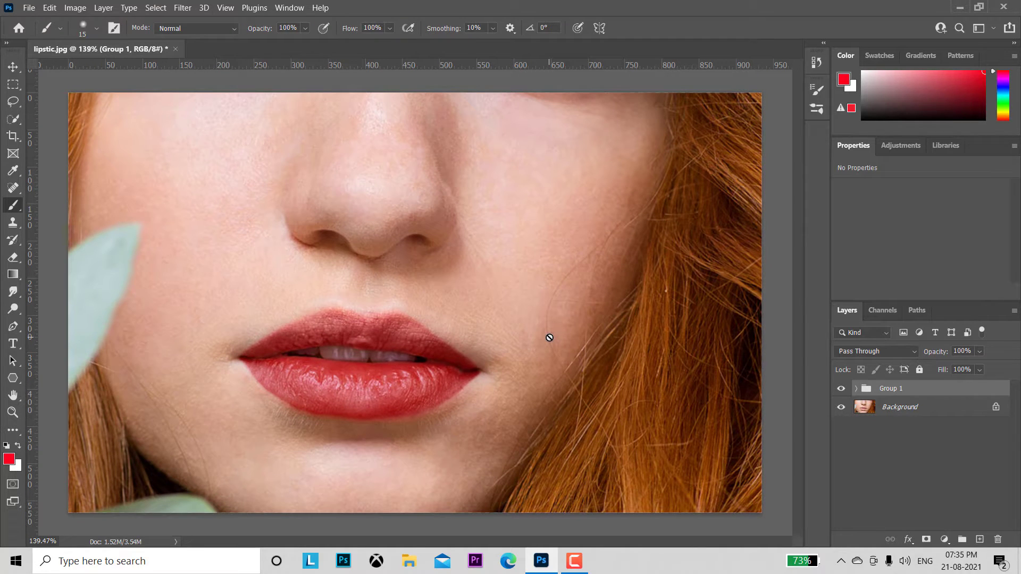